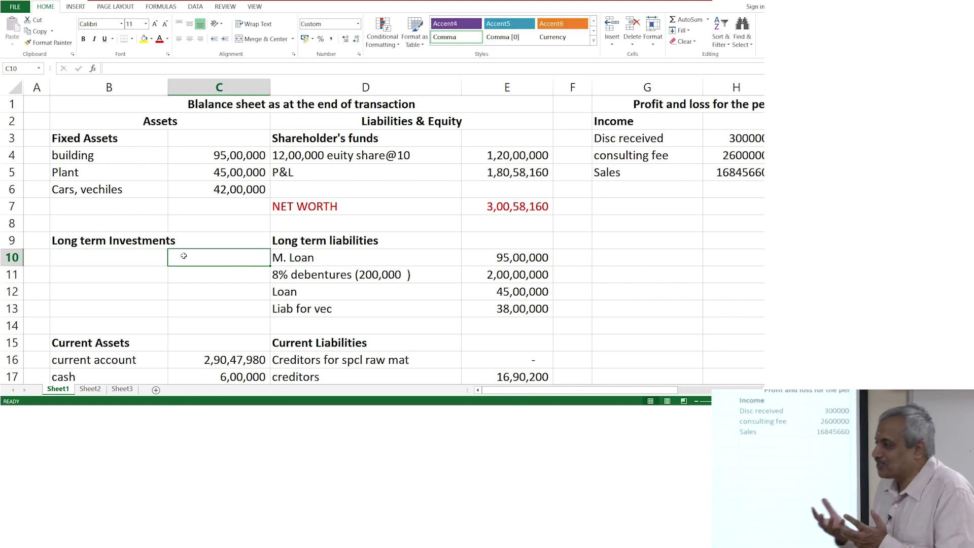
pyautogui.click(184, 255)
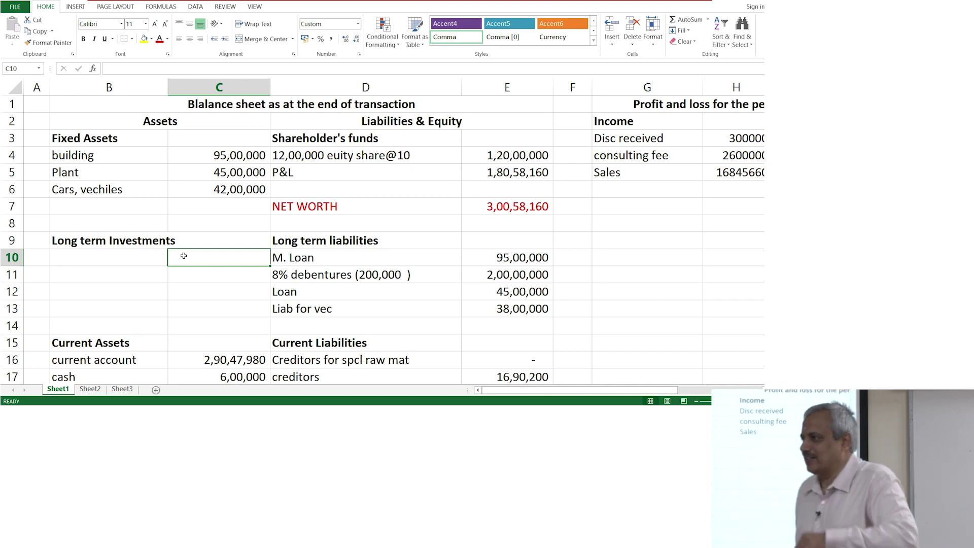
pyautogui.write('=4500')
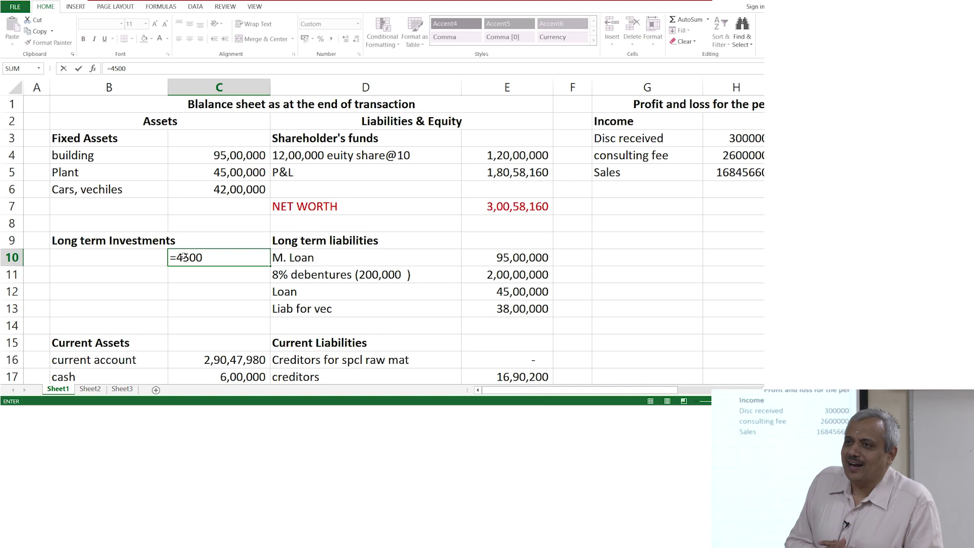
pyautogui.press('BackSpace')
pyautogui.press('BackSpace')
pyautogui.press('BackSpace')
pyautogui.press('BackSpace')
pyautogui.press('BackSpace')
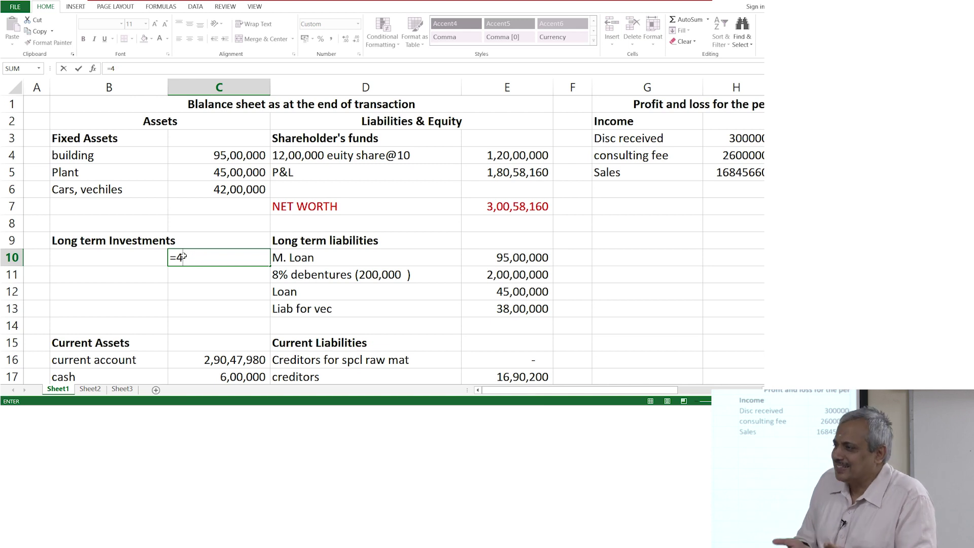
pyautogui.click(133, 278)
# - Enter the label "Misc Exp" in cell B22, below the current assets
pyautogui.scroll(-2, 139, 266)
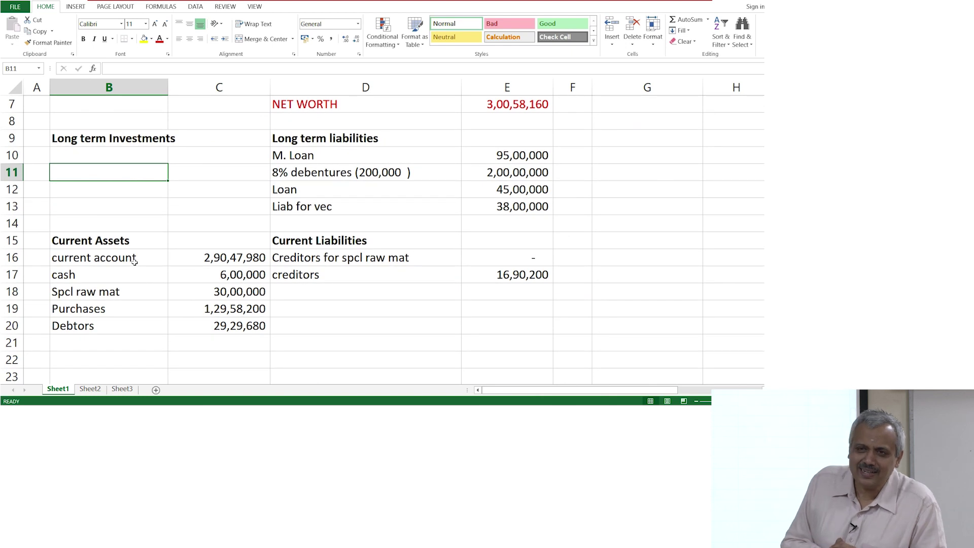
pyautogui.scroll(2, 134, 262)
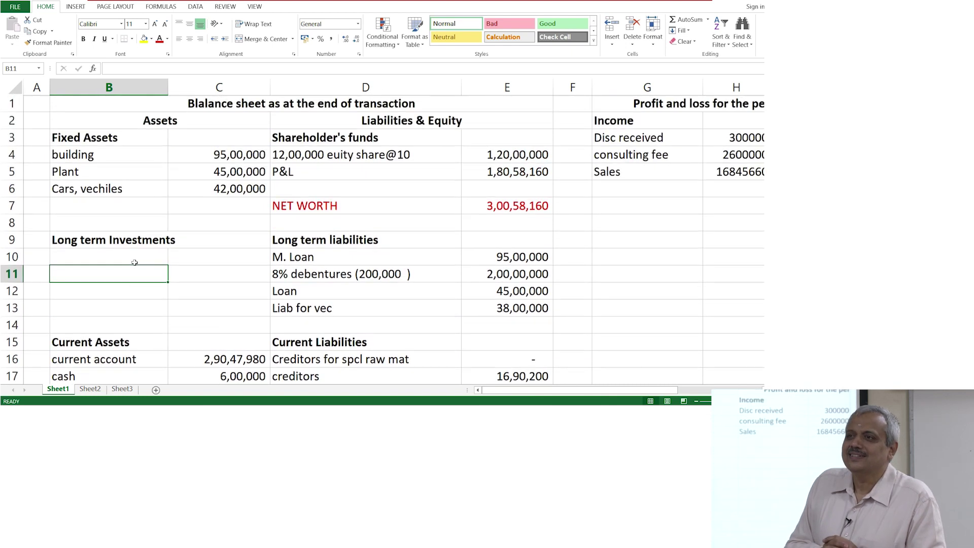
pyautogui.click(76, 288)
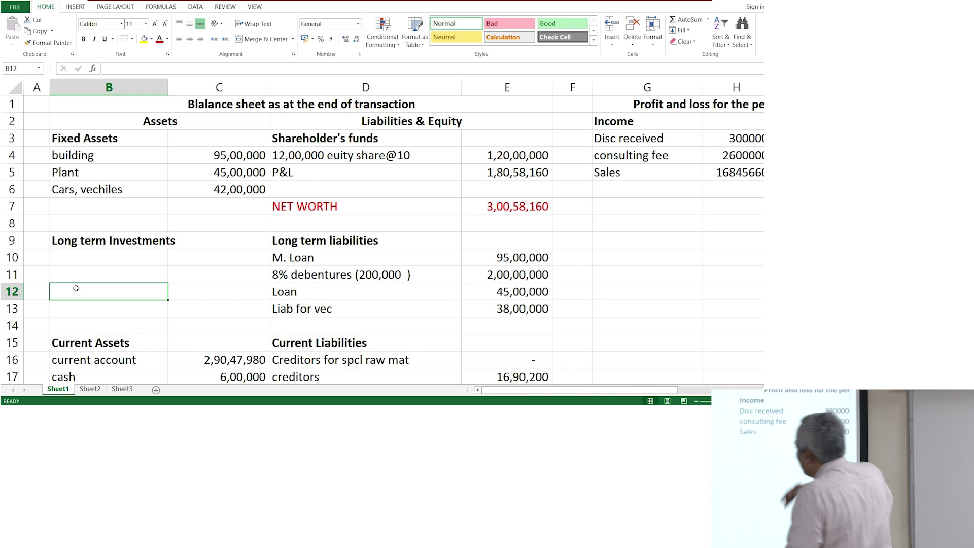
pyautogui.scroll(-3, 76, 288)
pyautogui.scroll(1, 76, 288)
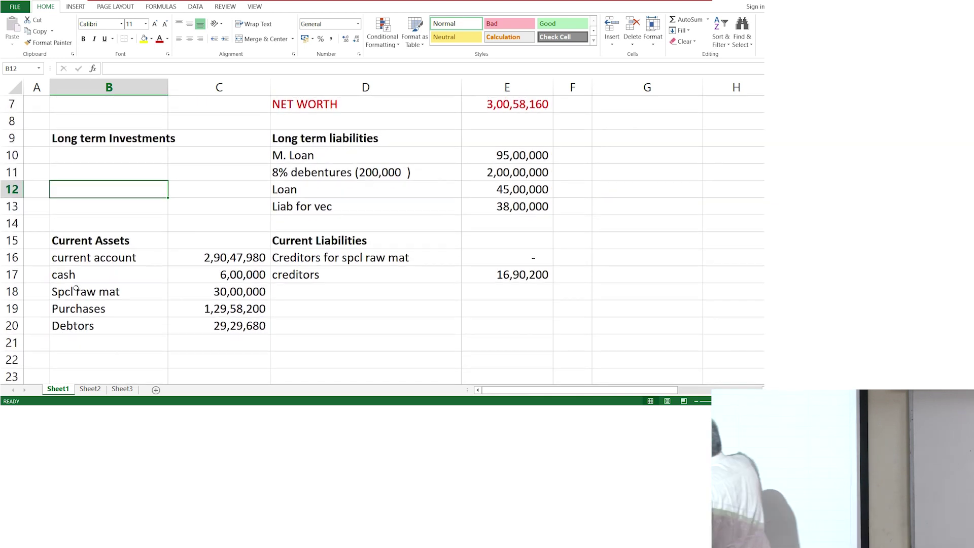
pyautogui.scroll(1, 76, 288)
pyautogui.scroll(-4, 76, 289)
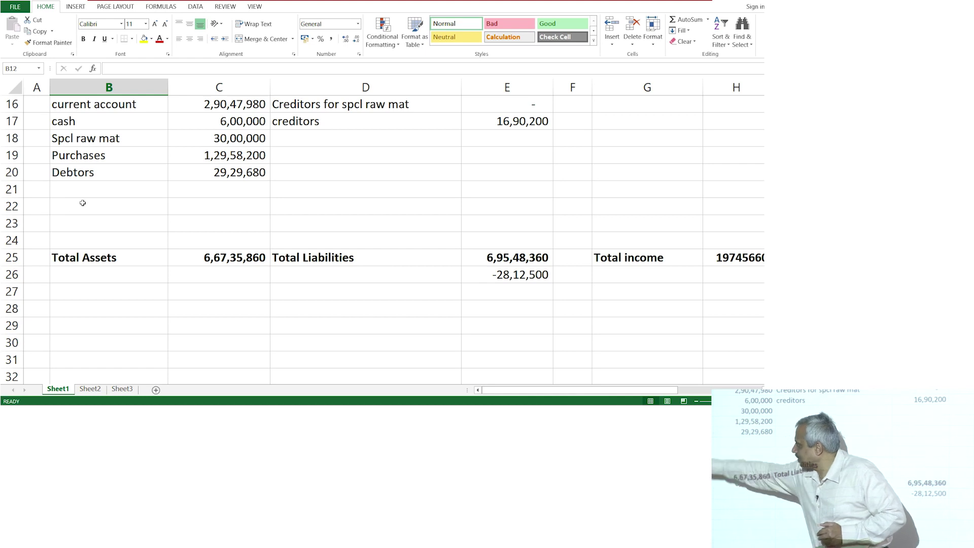
pyautogui.click(130, 209)
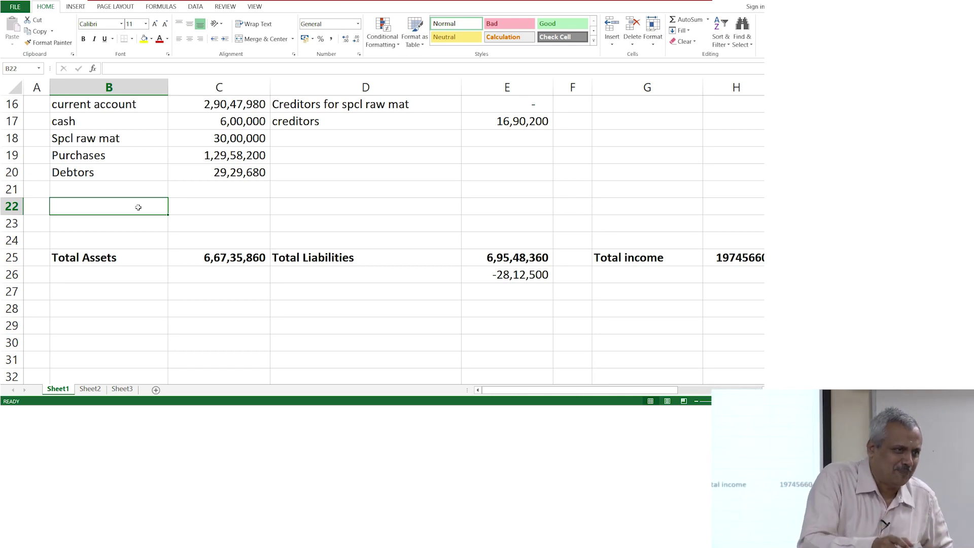
pyautogui.write('Misce')
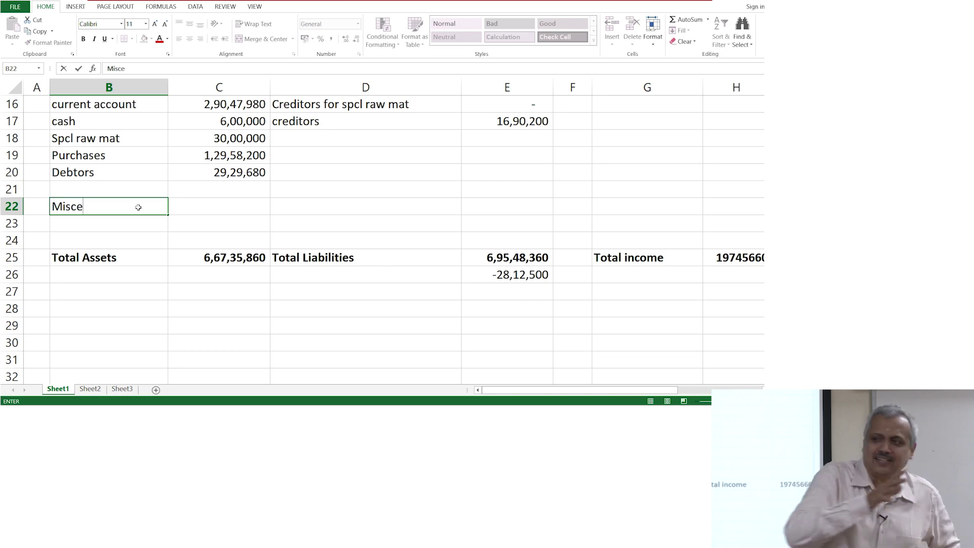
pyautogui.press('BackSpace')
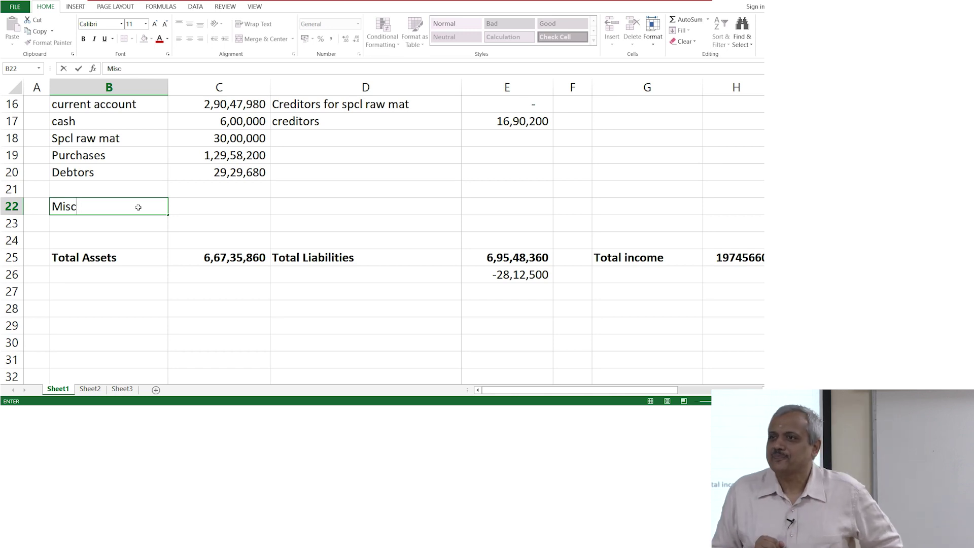
pyautogui.write('Exp')
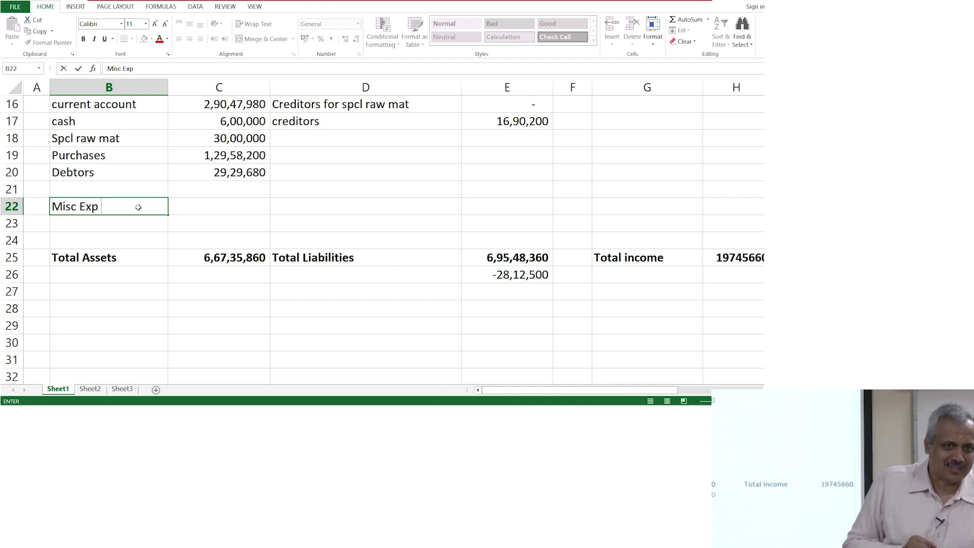
pyautogui.press('Tab')
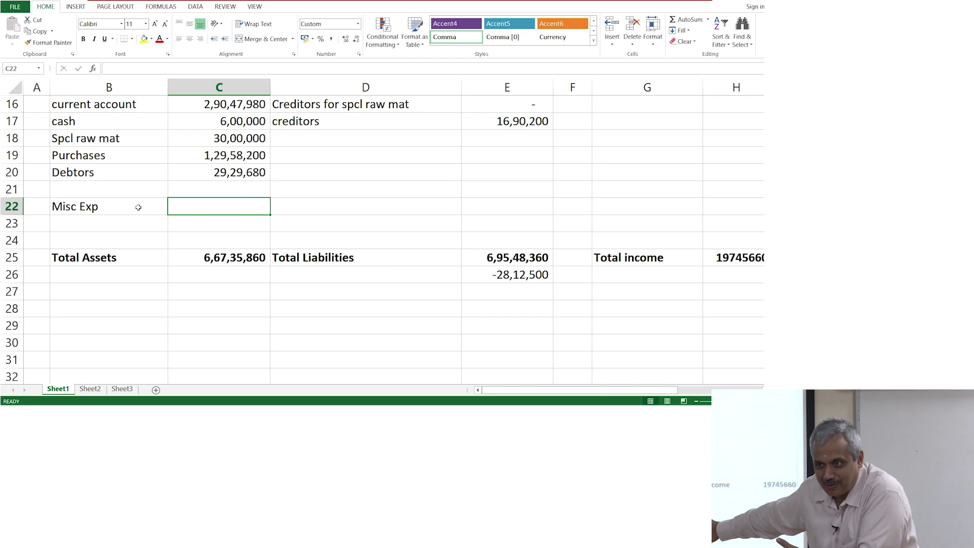
# - Calculate the Misc Exp amount in C22 with the formula =4500000*15/24
pyautogui.write('=4500000')
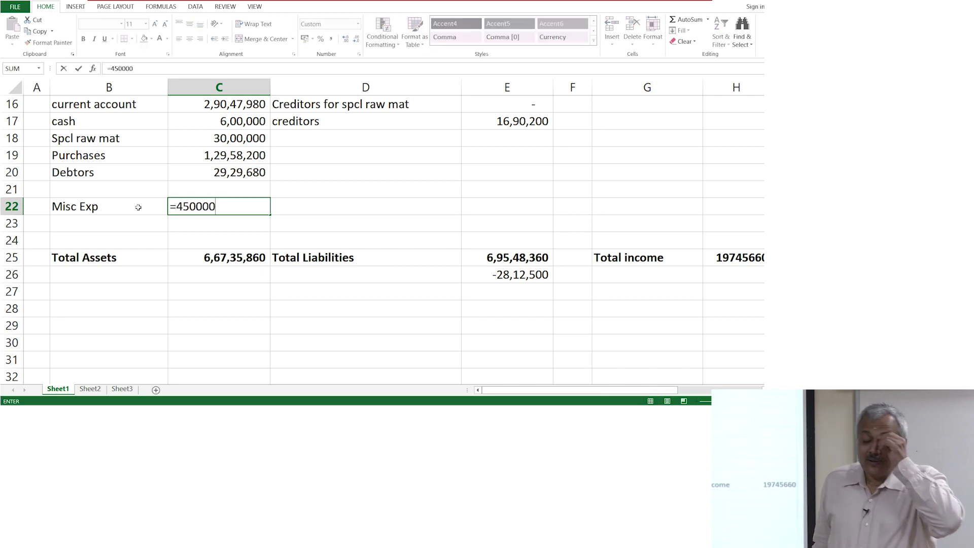
pyautogui.write('*15/24')
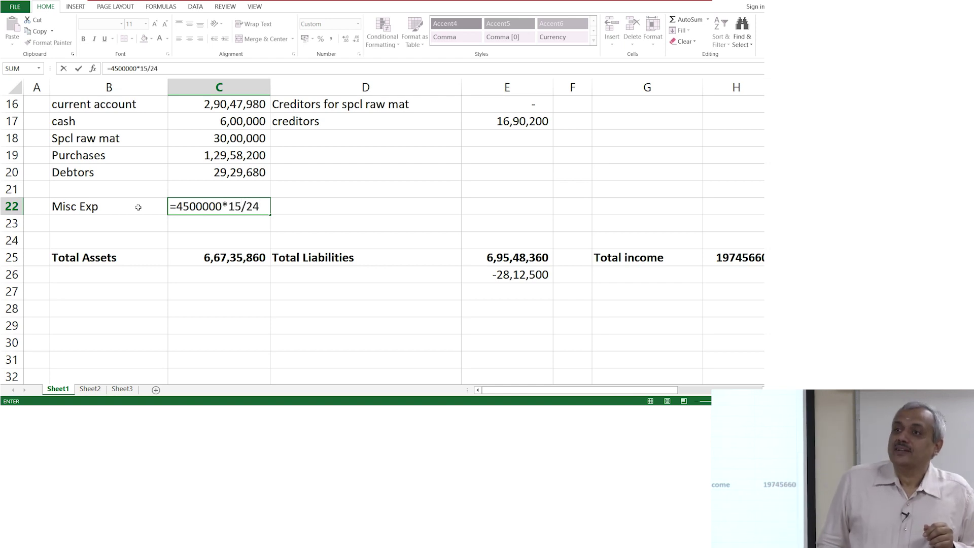
pyautogui.press('Return')
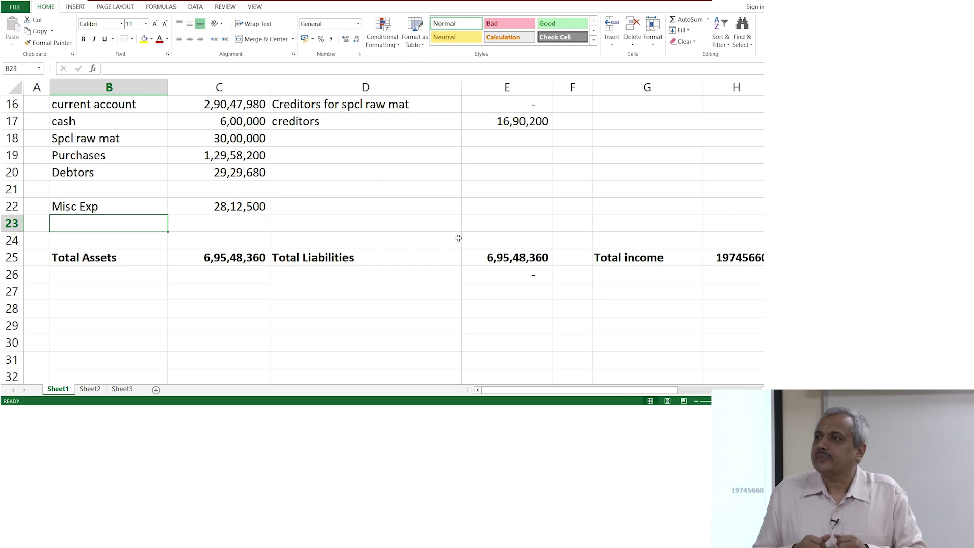
# - Extend the Misc Exp label in B22 to read "Misc Exp (advt)"
pyautogui.scroll(3, 458, 238)
pyautogui.scroll(2, 458, 238)
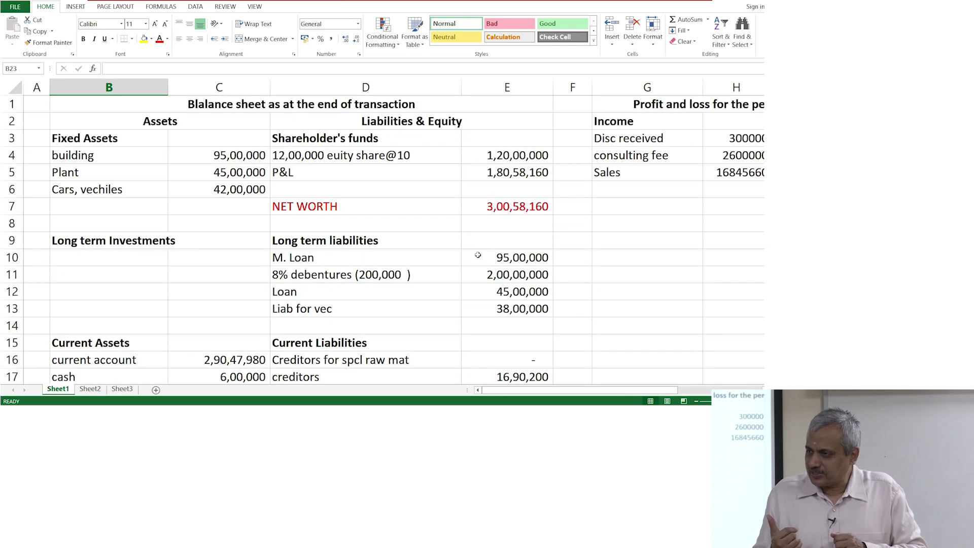
pyautogui.scroll(-1, 482, 261)
pyautogui.scroll(-1, 482, 260)
pyautogui.moveTo(580, 390); pyautogui.dragTo(552, 396)
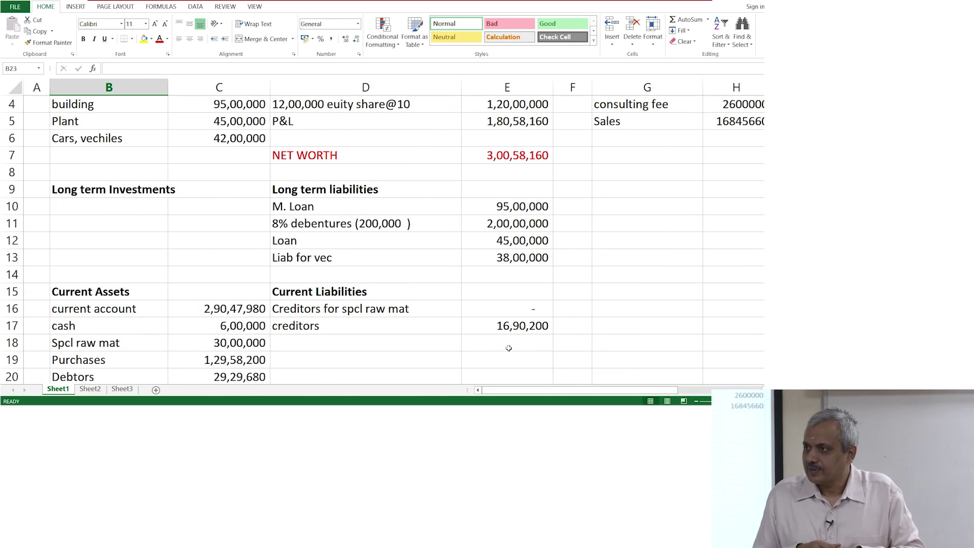
pyautogui.scroll(-2, 438, 339)
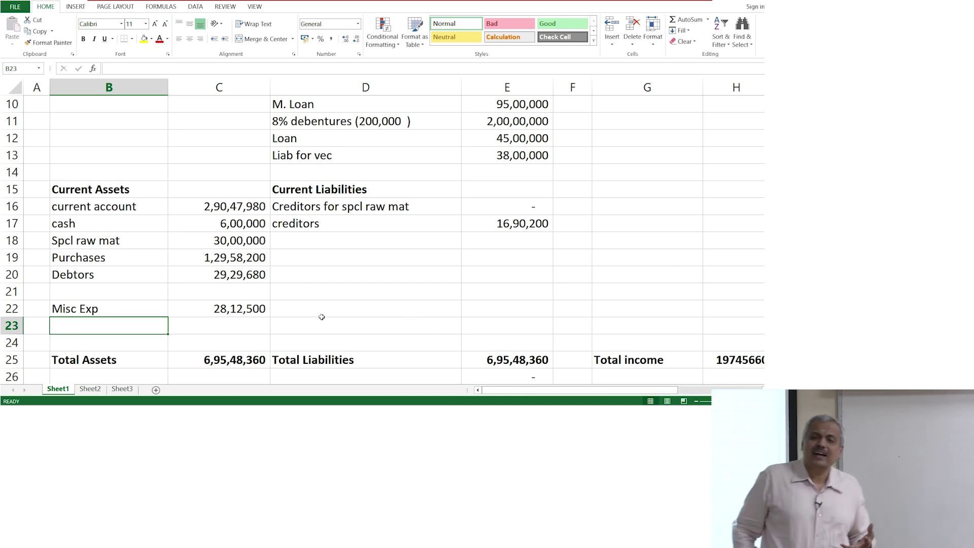
pyautogui.click(132, 307)
pyautogui.click(159, 71)
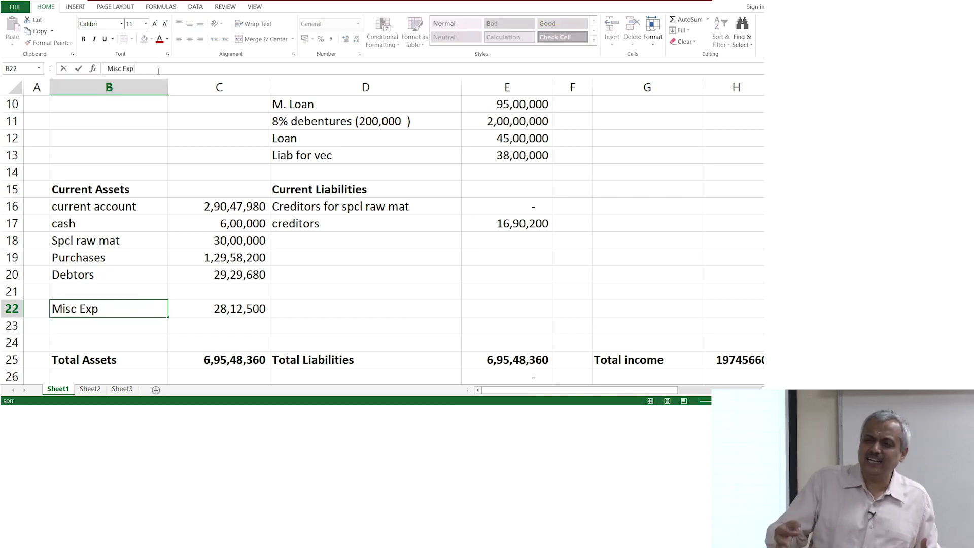
pyautogui.write('(advt)')
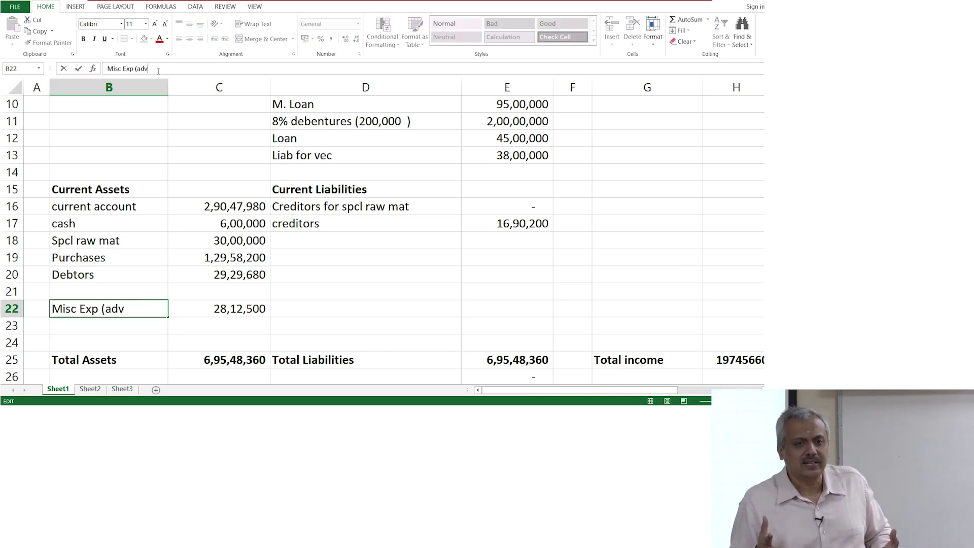
pyautogui.click(126, 327)
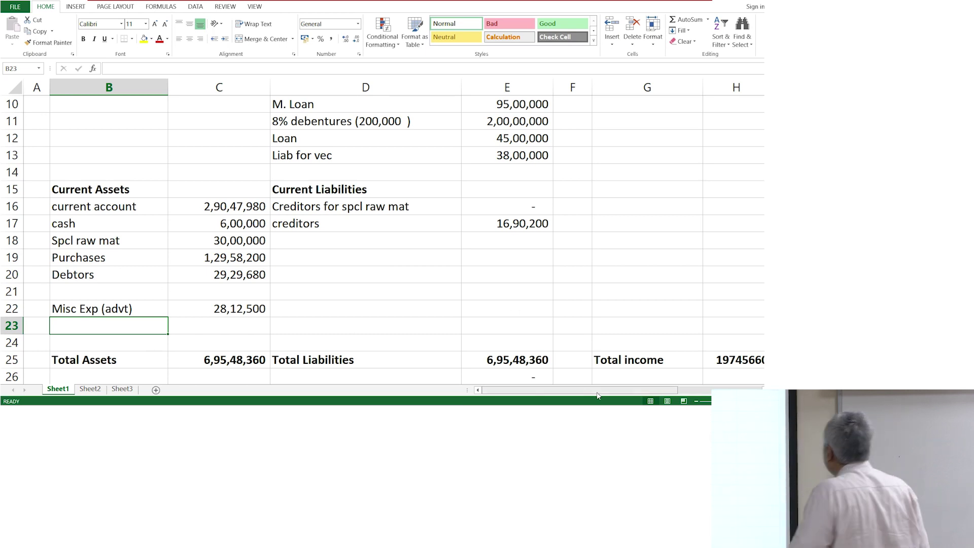
# - Enter the label "Unammortized advt exp" in B23, directly below Misc Exp (advt)
pyautogui.hscroll(2, 644, 395)
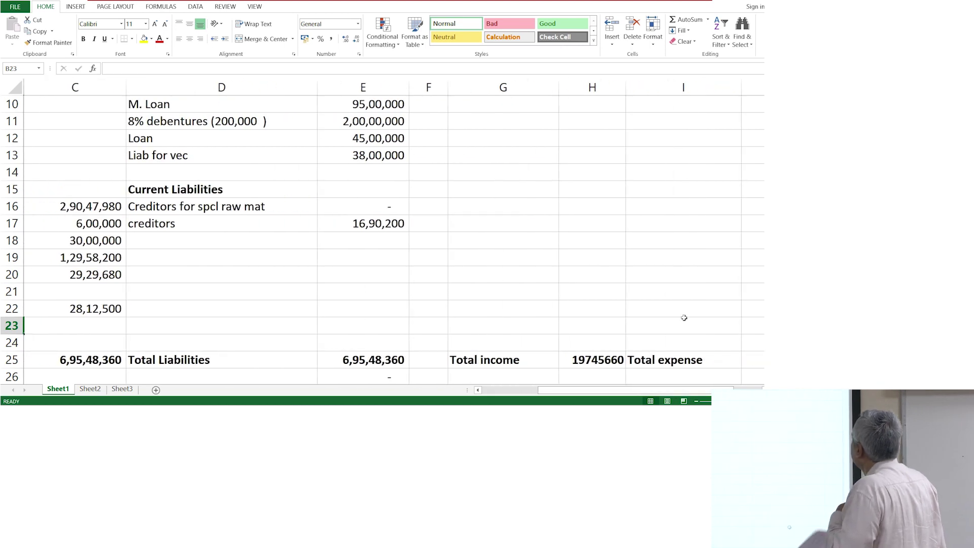
pyautogui.scroll(3, 684, 318)
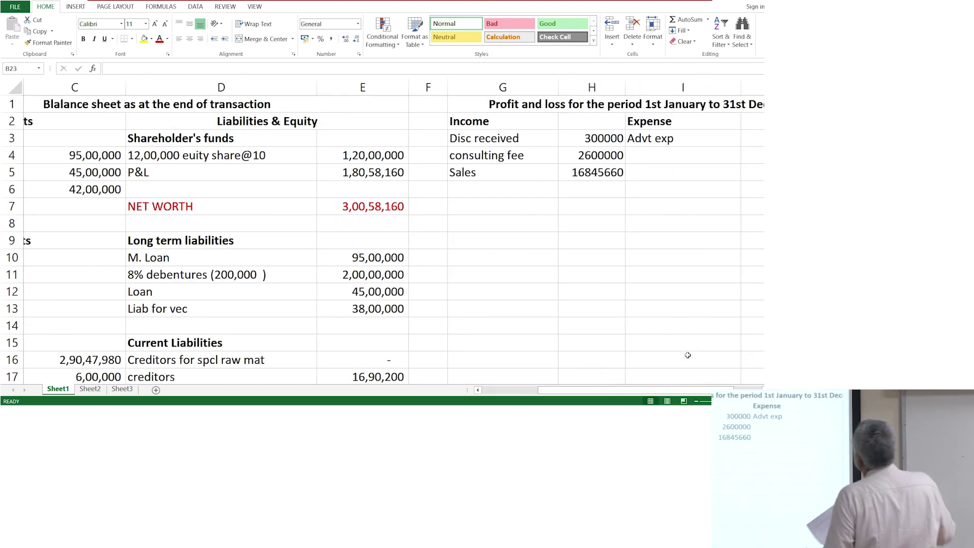
pyautogui.hscroll(1, 679, 394)
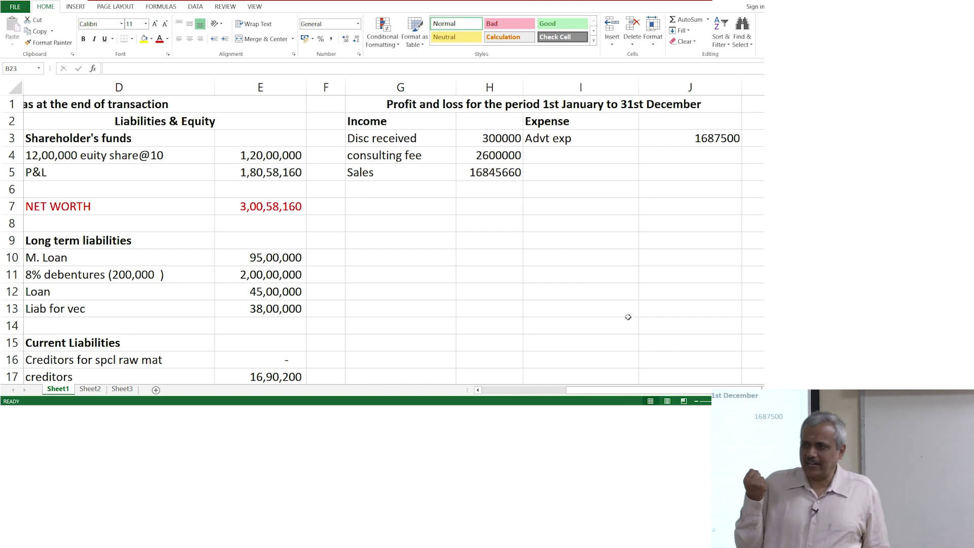
pyautogui.hscroll(-3, 550, 340)
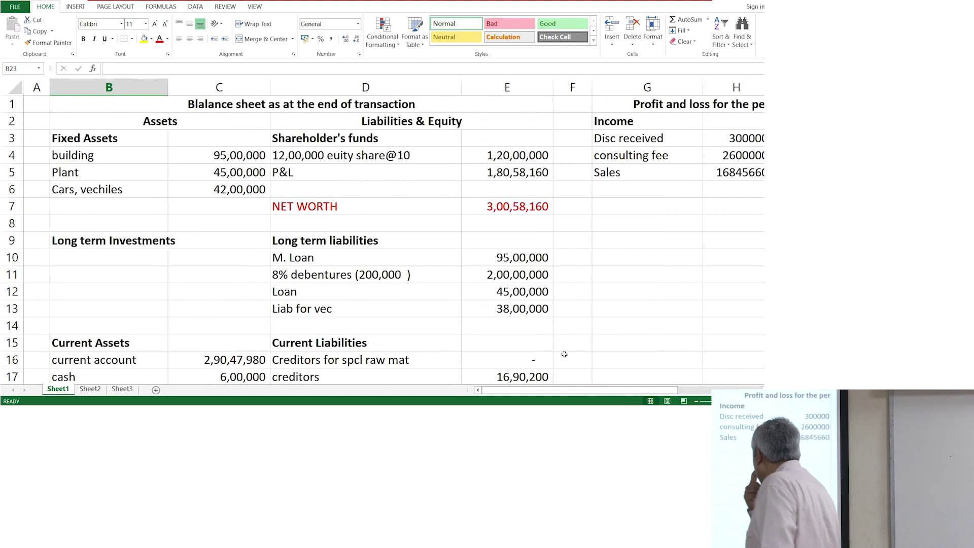
pyautogui.scroll(-2, 550, 340)
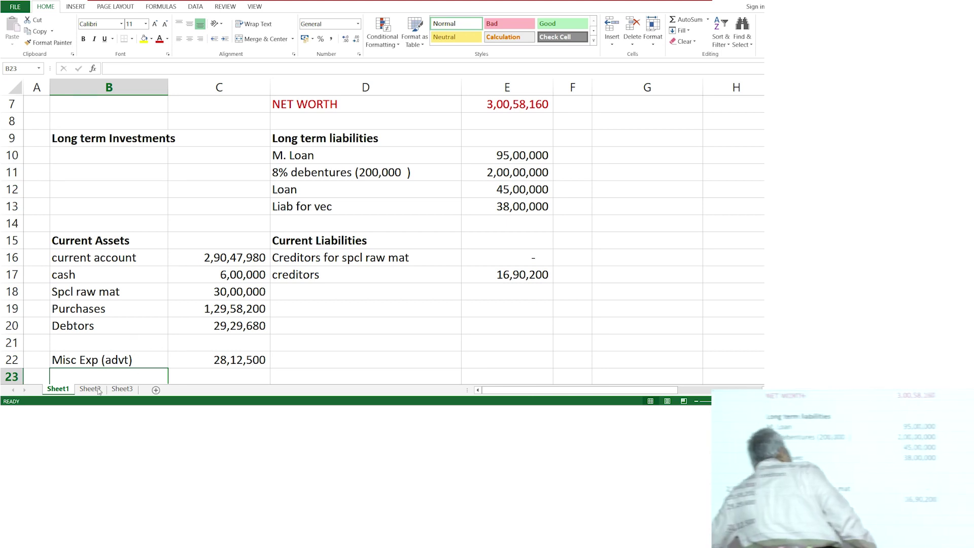
pyautogui.write('Un')
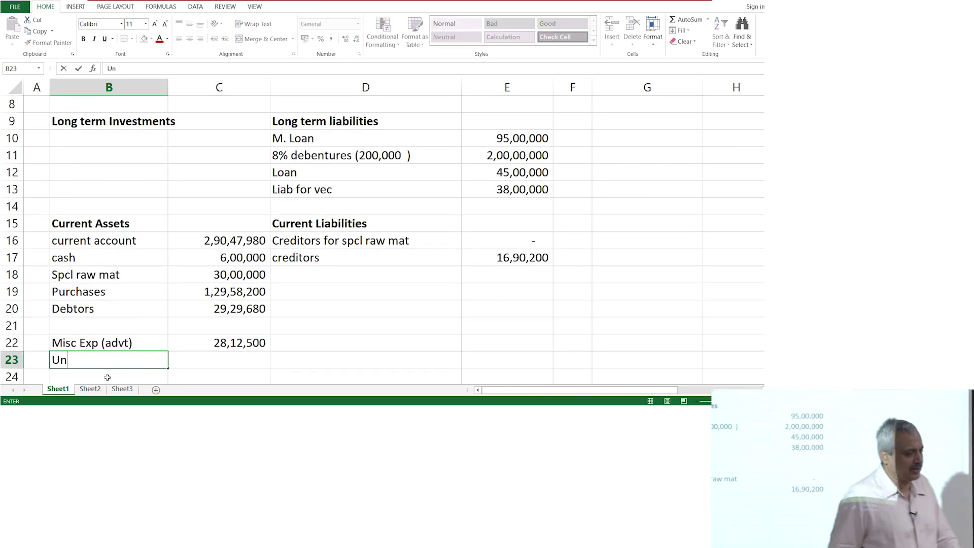
pyautogui.write('ammo')
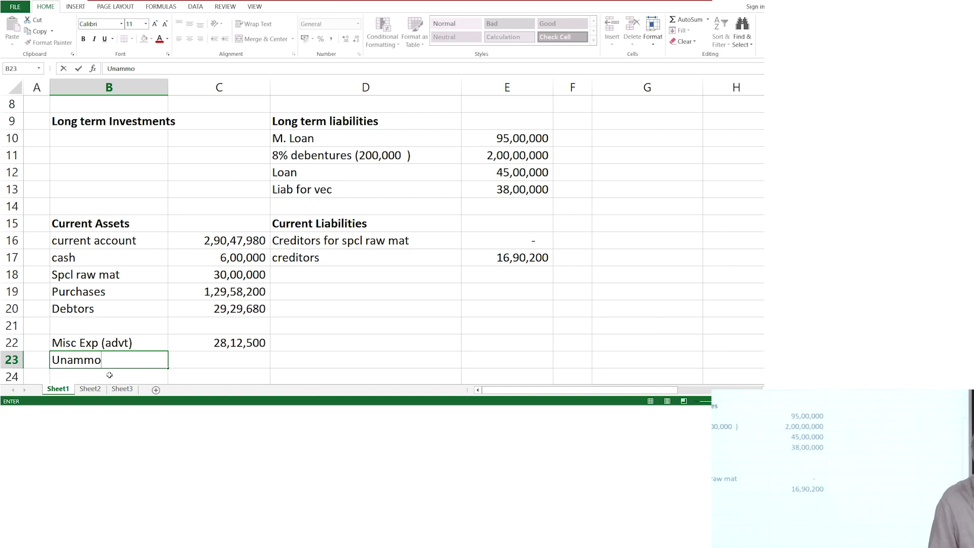
pyautogui.write('rtized ad')
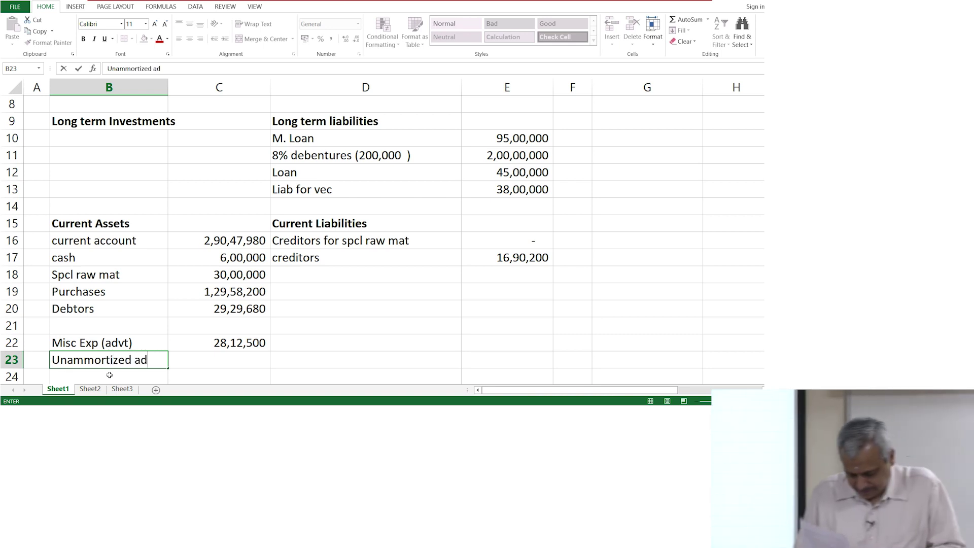
pyautogui.write('vt exp')
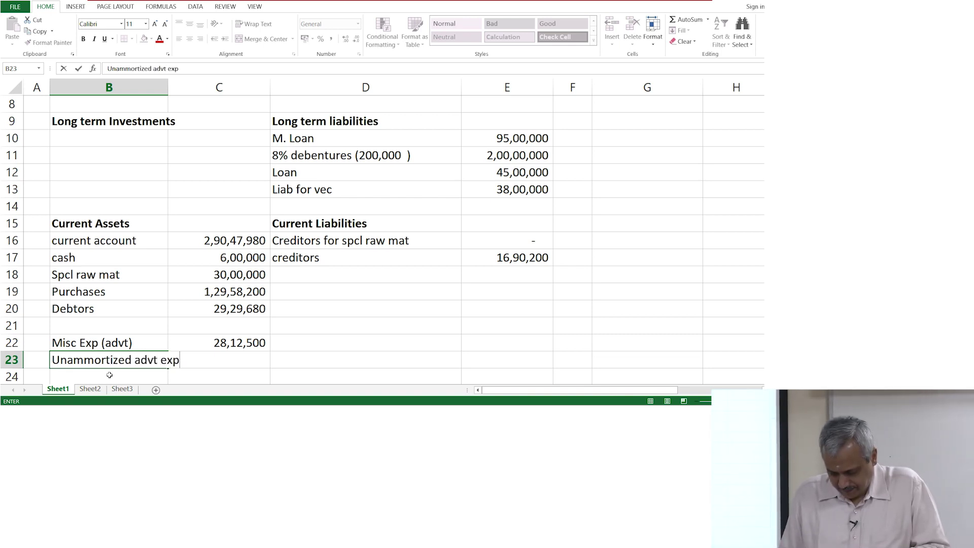
# - Move the Misc Exp formula from C22 to C23 and widen column B to fit the "Unammortized advt exp" label
pyautogui.click(204, 340)
pyautogui.hotkey('ctrl', 'c')
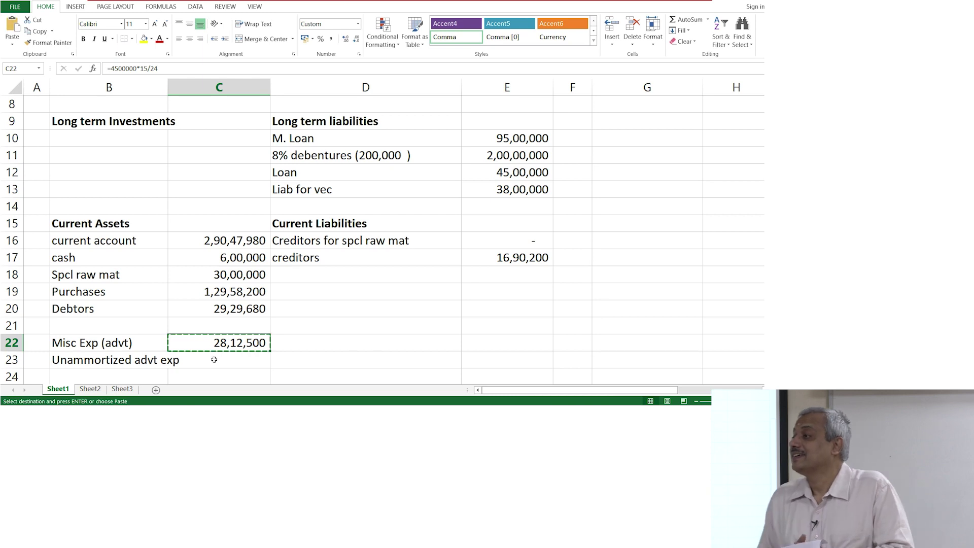
pyautogui.click(215, 359)
pyautogui.press('Return')
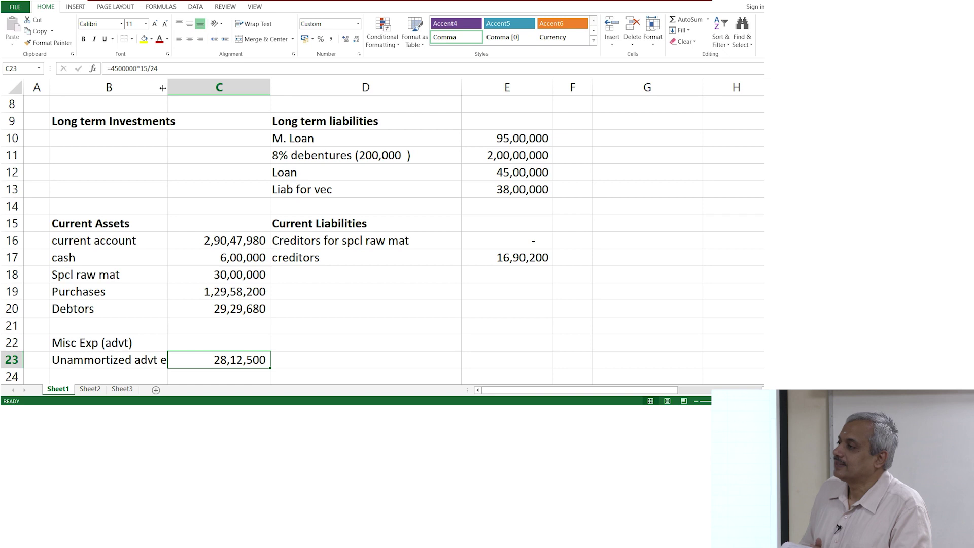
pyautogui.moveTo(169, 88); pyautogui.dragTo(186, 89)
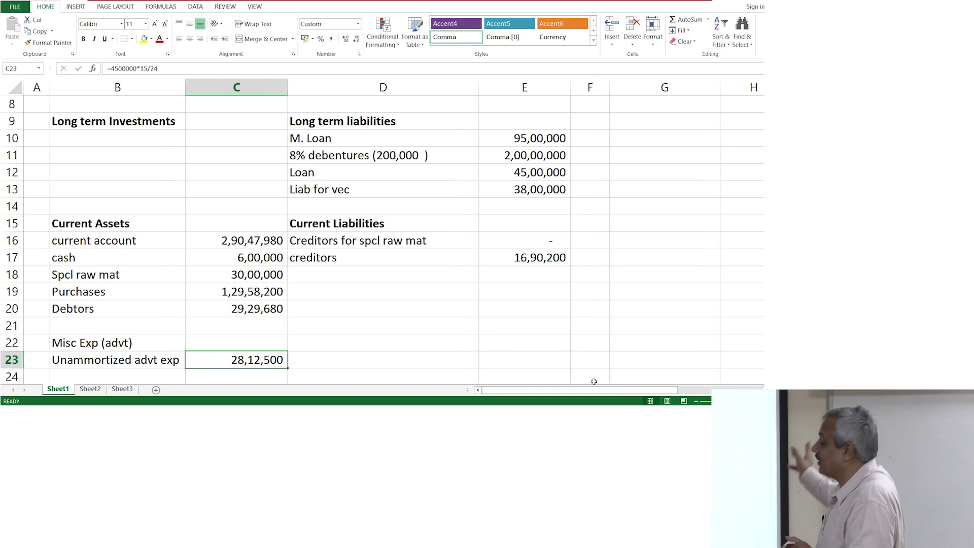
# - Shorten the label in B22 to "Misc Exp" and make it bold
pyautogui.click(171, 343)
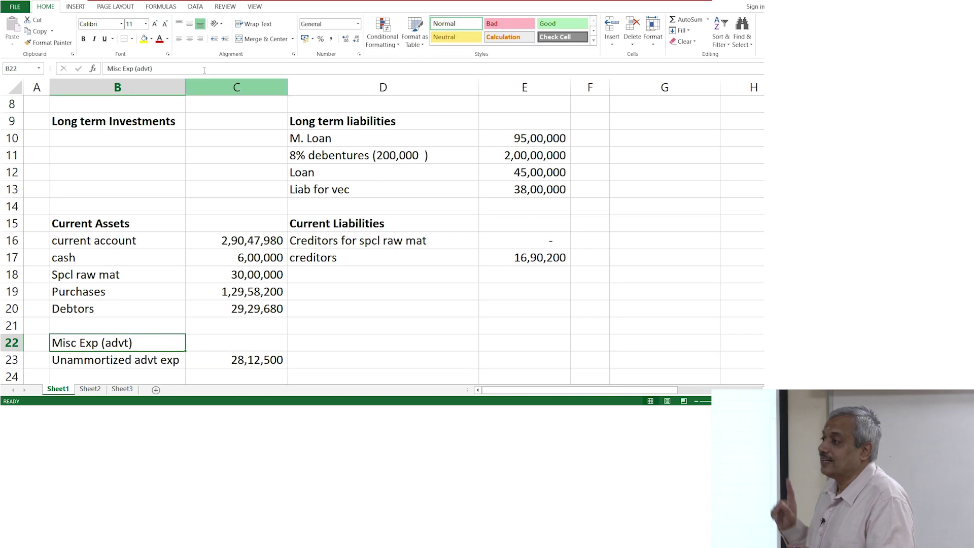
pyautogui.click(187, 70)
pyautogui.press('BackSpace')
pyautogui.press('BackSpace')
pyautogui.press('BackSpace')
pyautogui.press('BackSpace')
pyautogui.press('BackSpace')
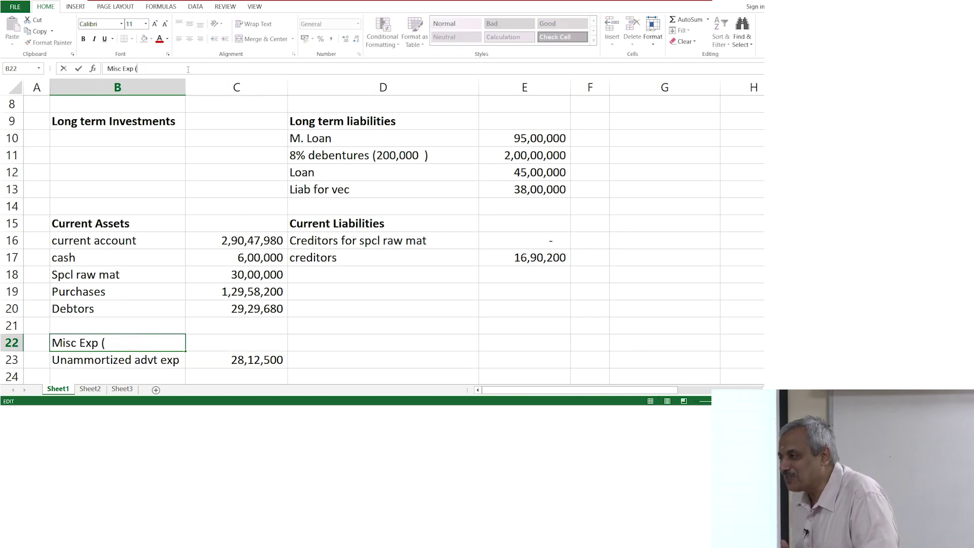
pyautogui.press('BackSpace')
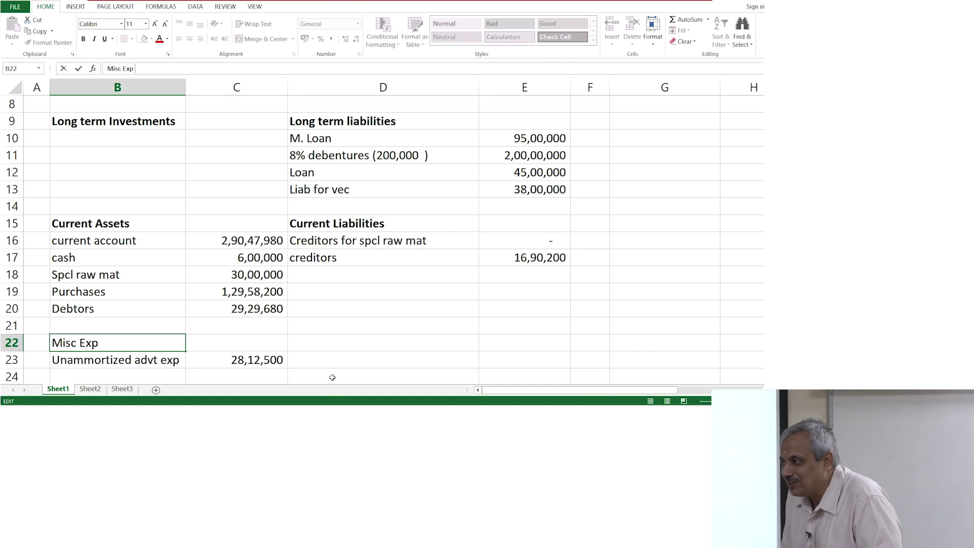
pyautogui.click(353, 359)
pyautogui.click(156, 343)
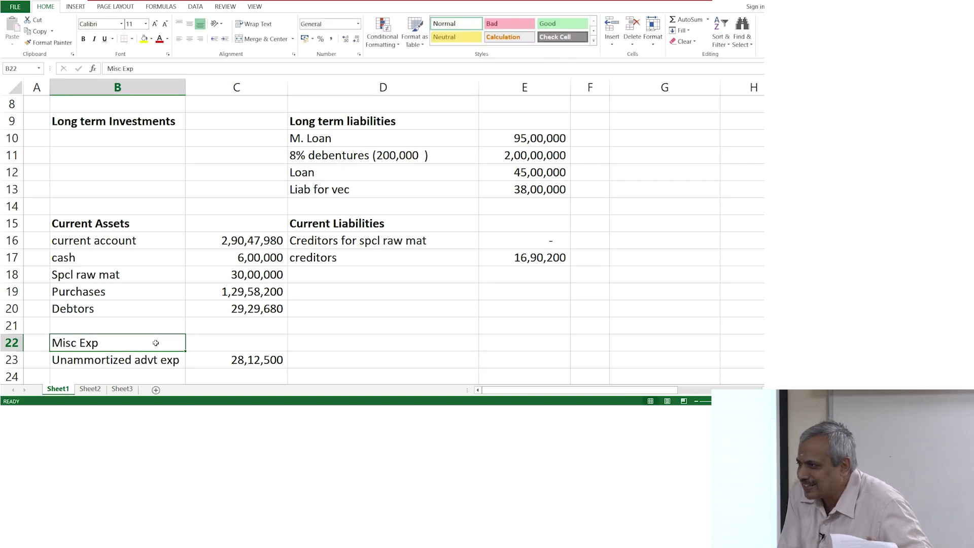
pyautogui.hotkey('ctrl', 'b')
# - Change the "current account" label in B16 under Current Assets to "bank account"
pyautogui.scroll(-2, 309, 350)
pyautogui.scroll(1, 302, 337)
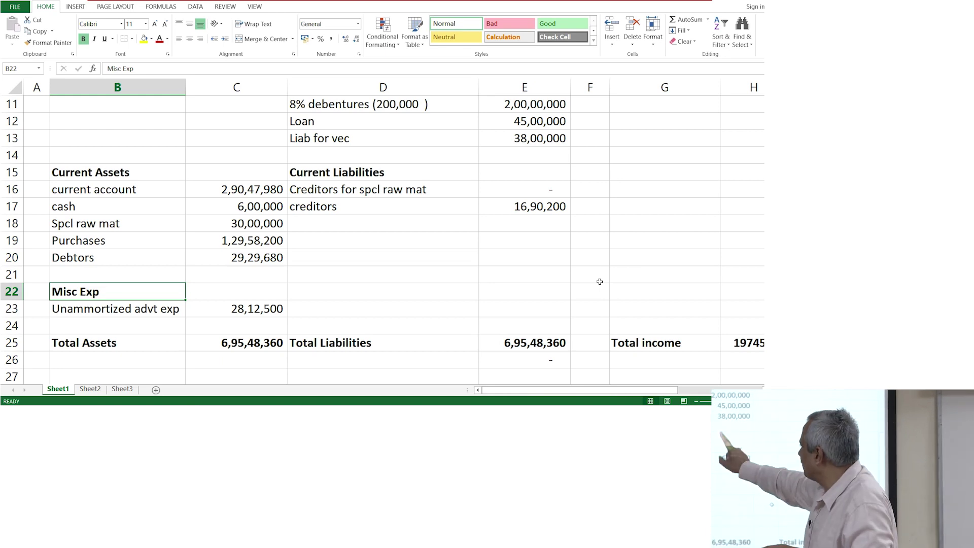
pyautogui.click(108, 186)
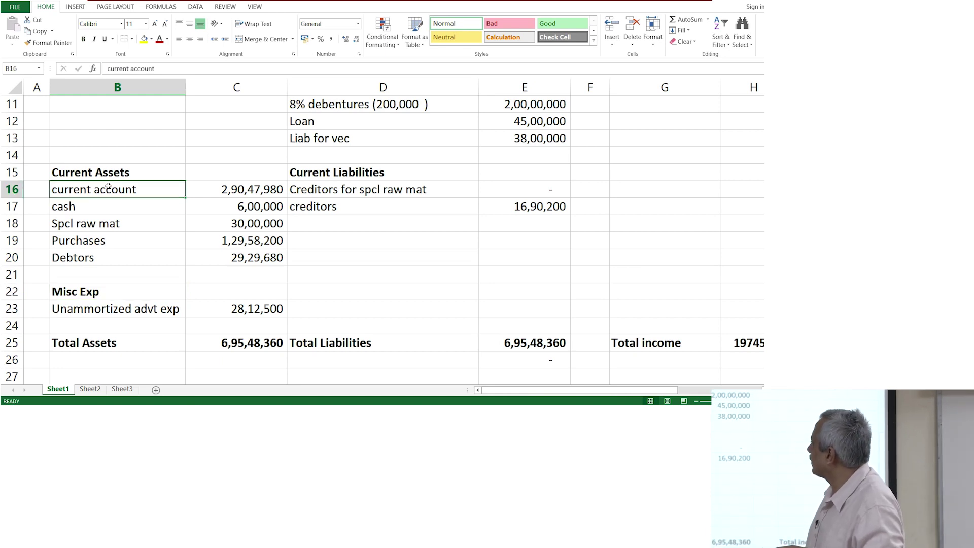
pyautogui.press('F2')
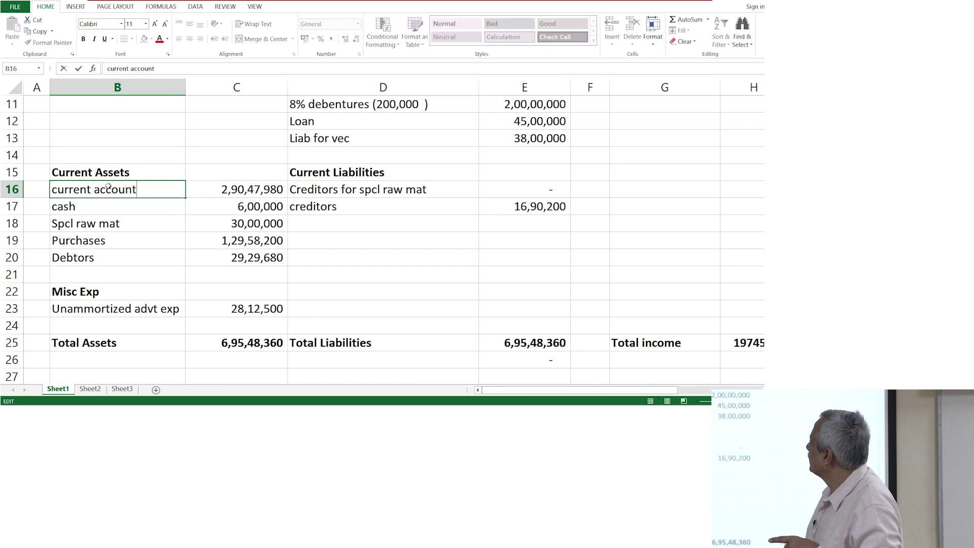
pyautogui.press('Left')
pyautogui.press('Left')
pyautogui.press('Left')
pyautogui.press('Left')
pyautogui.press('Left')
pyautogui.press('Left')
pyautogui.press('Left')
pyautogui.press('Left')
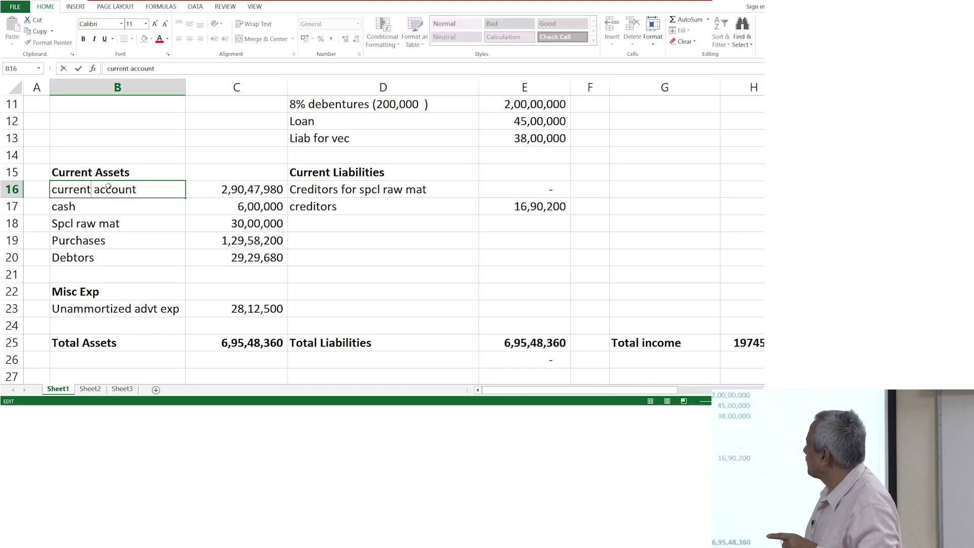
pyautogui.press('BackSpace')
pyautogui.press('BackSpace')
pyautogui.press('BackSpace')
pyautogui.press('BackSpace')
pyautogui.press('BackSpace')
pyautogui.press('BackSpace')
pyautogui.press('BackSpace')
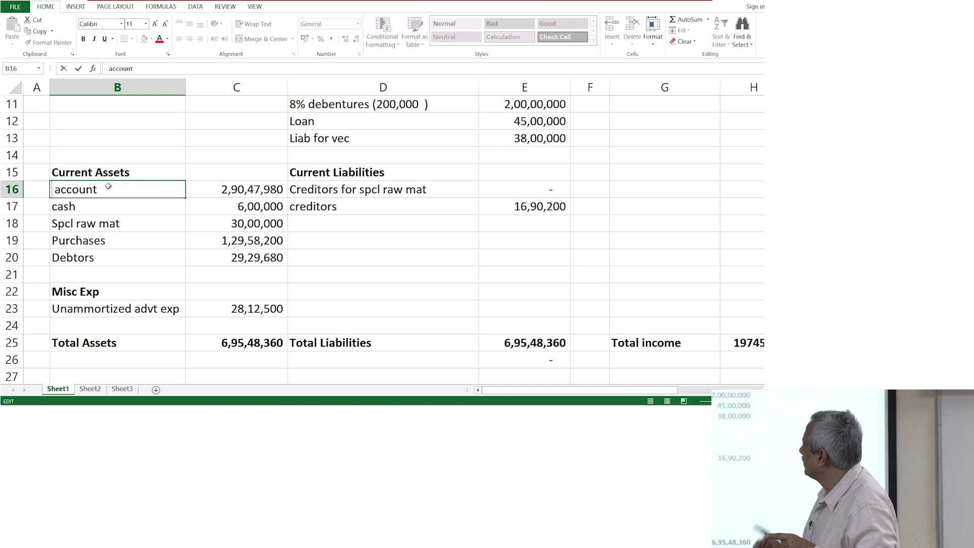
pyautogui.write('bank')
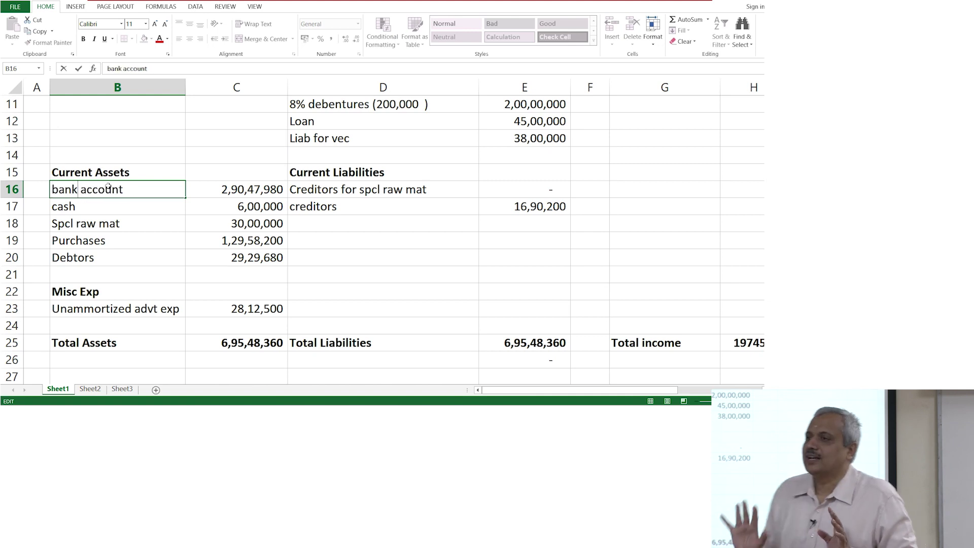
pyautogui.click(152, 252)
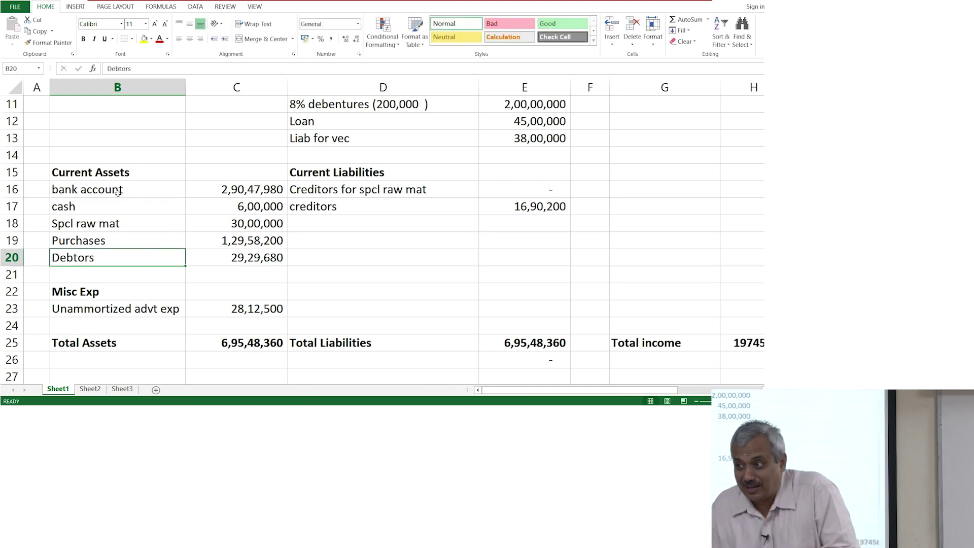
pyautogui.click(120, 193)
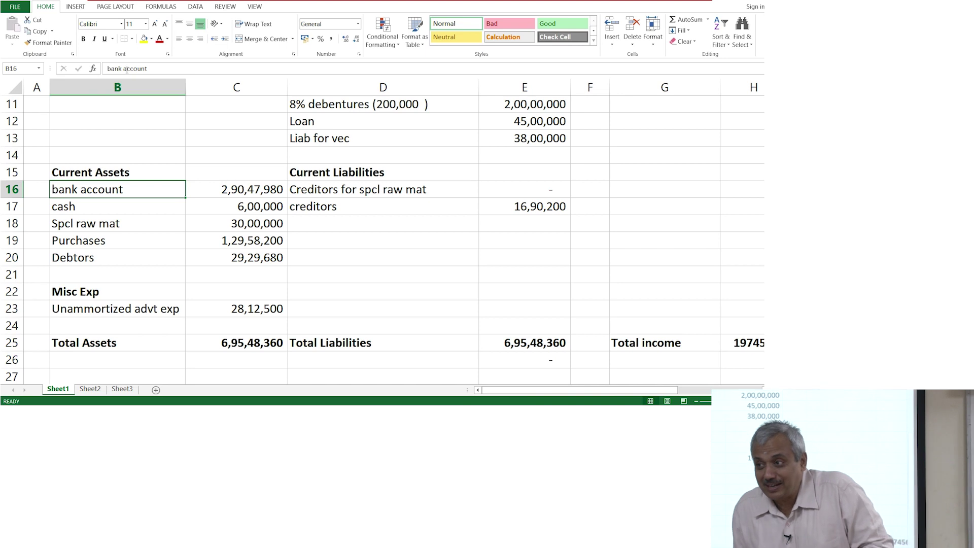
pyautogui.click(115, 69)
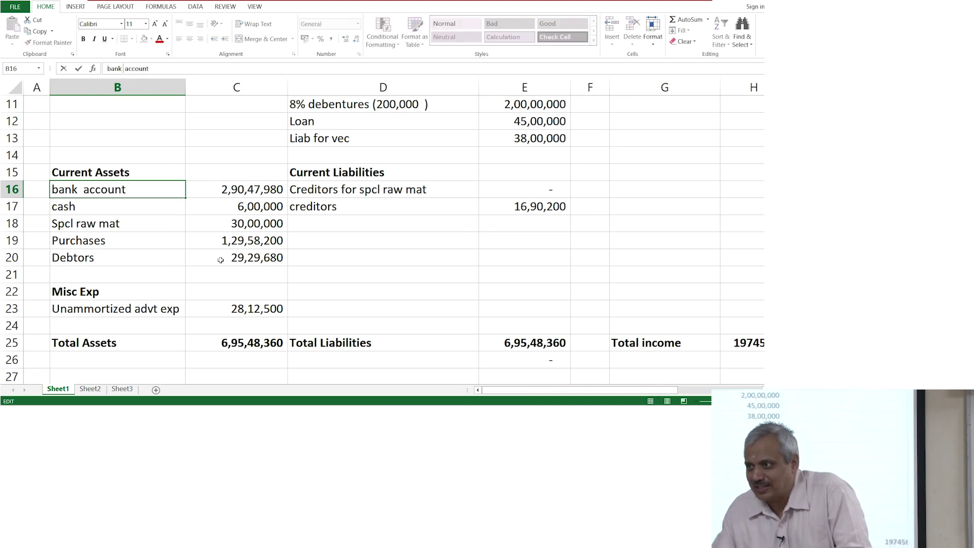
pyautogui.click(164, 281)
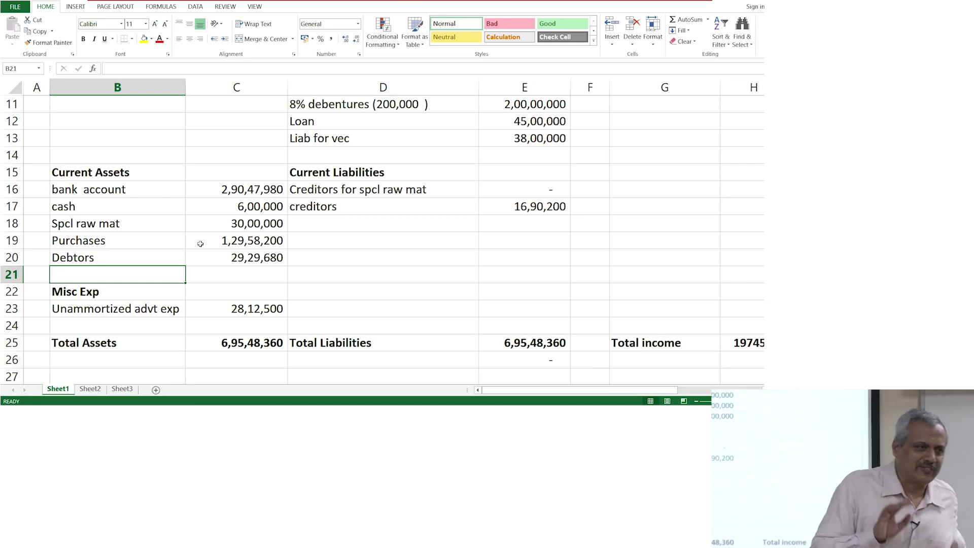
# - Subtract a further 4500000 from the bank account balance by appending -4500000 to the formula in C16
pyautogui.moveTo(528, 396); pyautogui.dragTo(579, 396)
pyautogui.scroll(4, 591, 333)
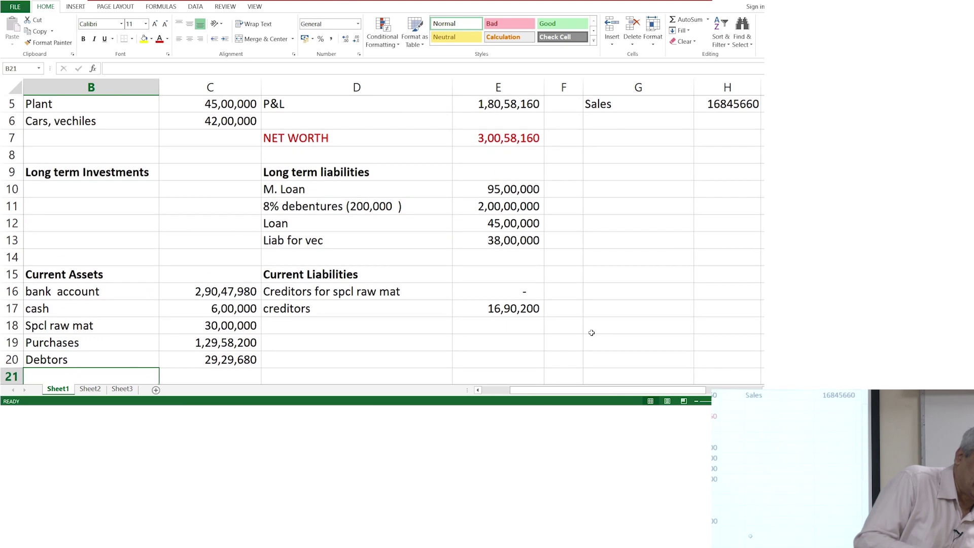
pyautogui.moveTo(610, 391); pyautogui.dragTo(582, 391)
pyautogui.click(270, 359)
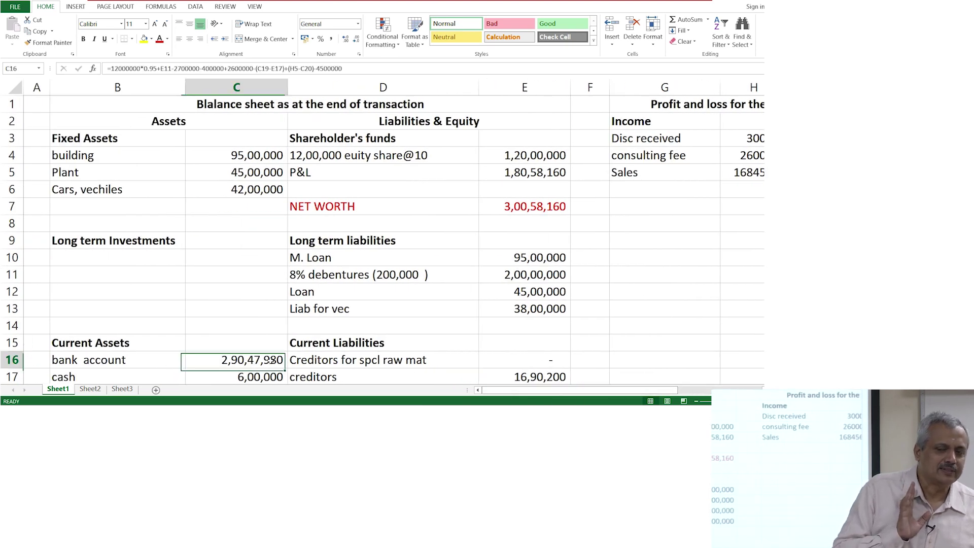
pyautogui.click(365, 69)
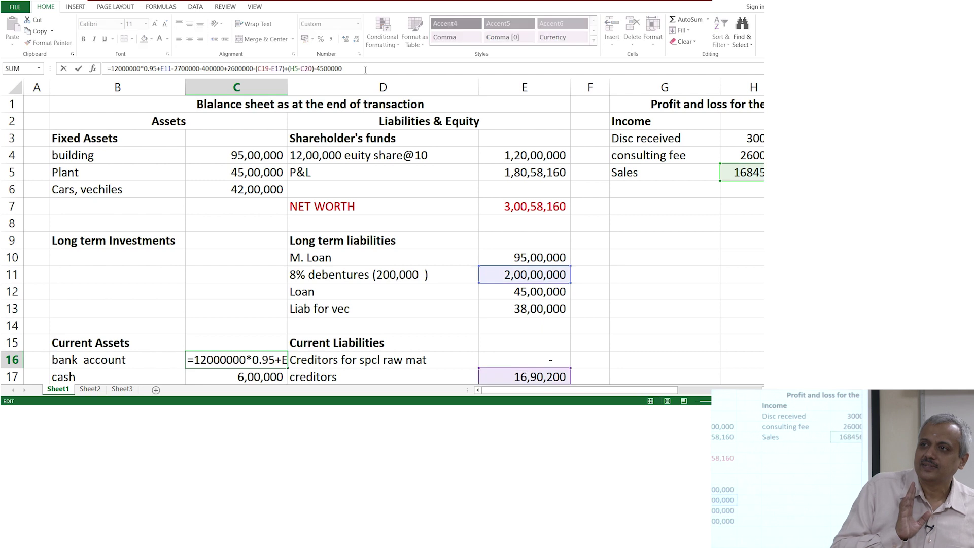
pyautogui.write('-4500')
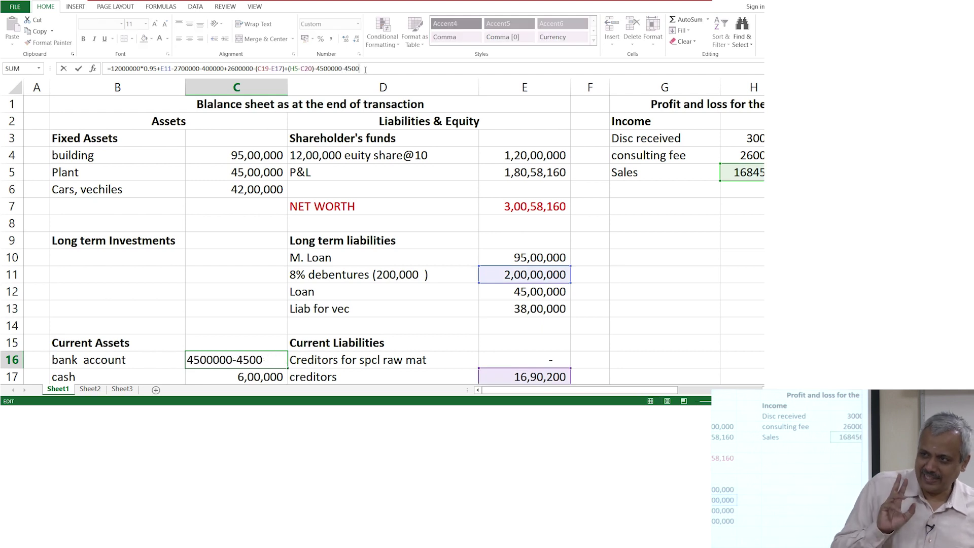
pyautogui.write('000')
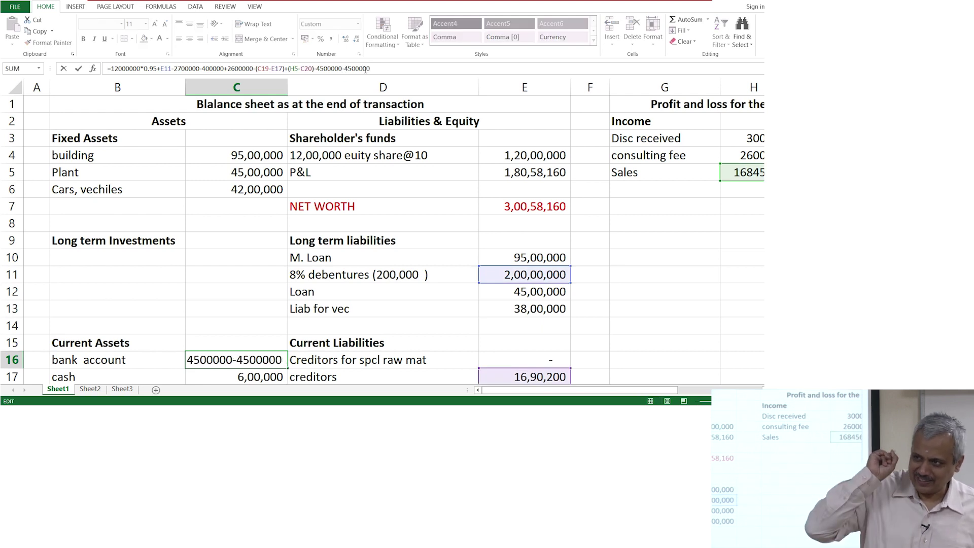
pyautogui.press('Return')
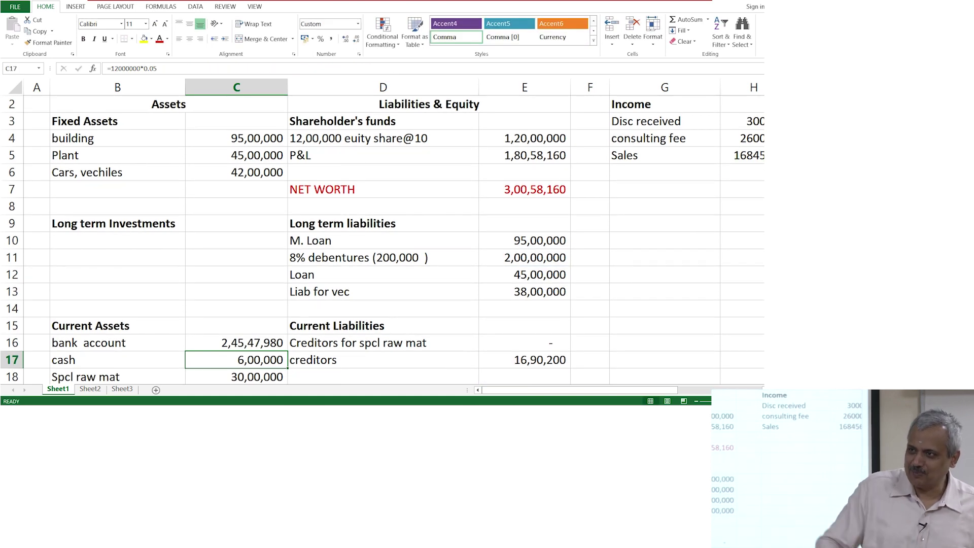
# - Enter the label "Prelim exp ammortized" in I4, below Advt exp in the Expense column of the profit and loss statement
pyautogui.moveTo(633, 393); pyautogui.dragTo(716, 392)
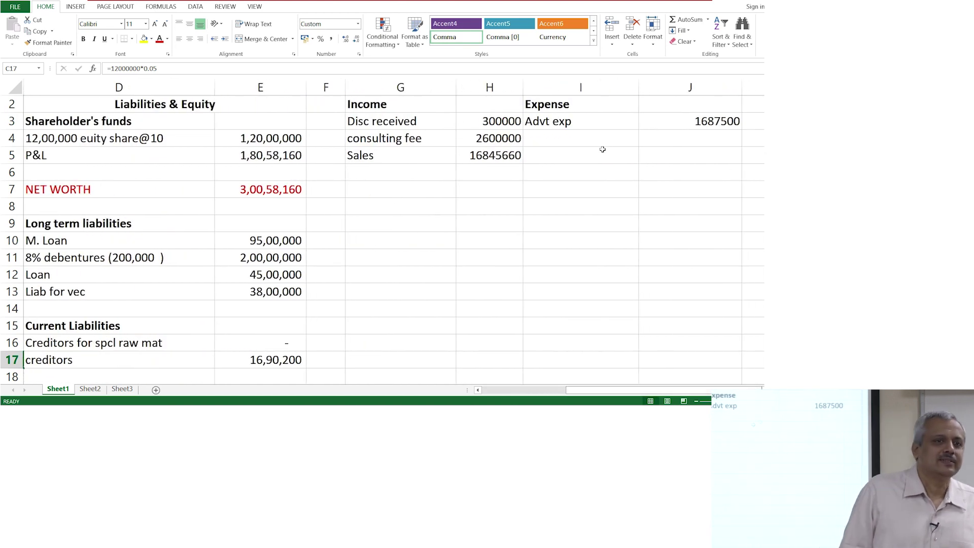
pyautogui.click(568, 142)
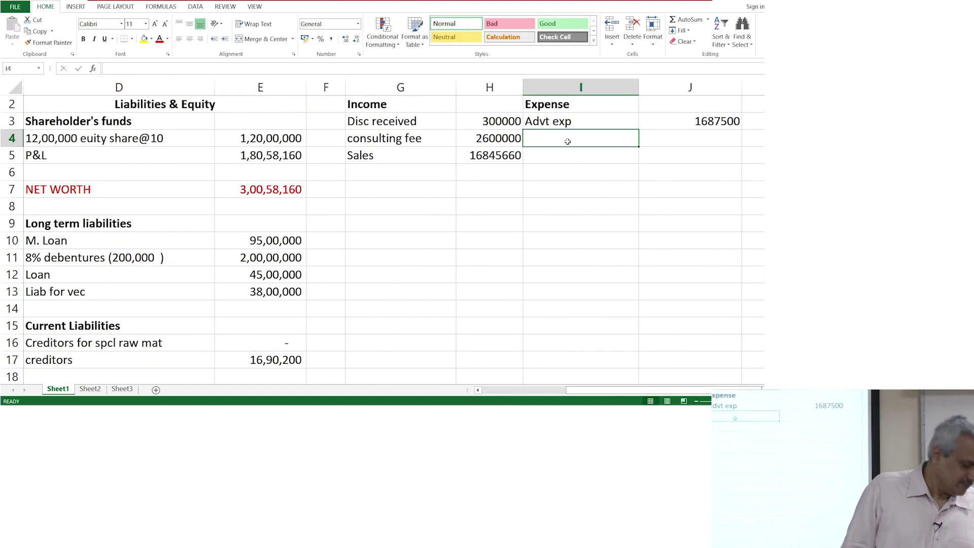
pyautogui.write('Prelim e')
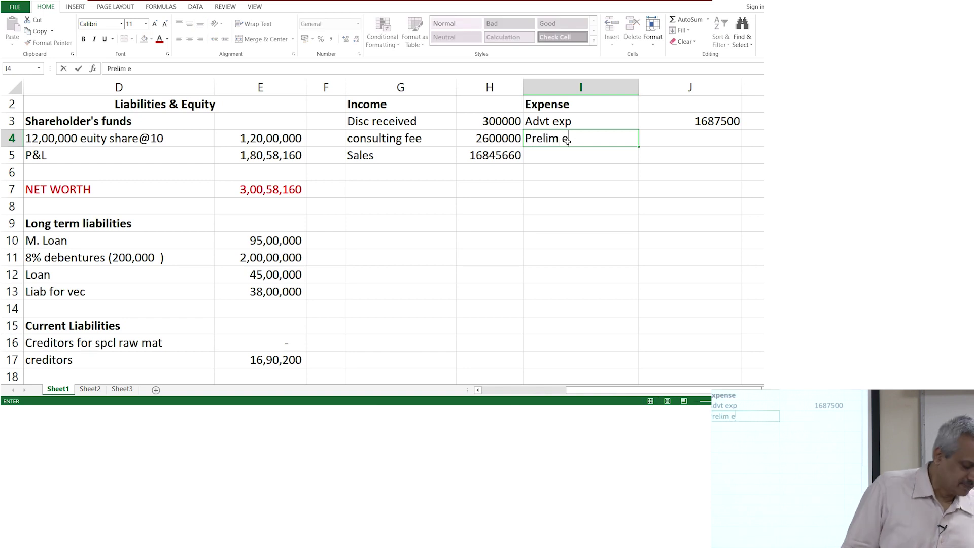
pyautogui.write('xp ammort')
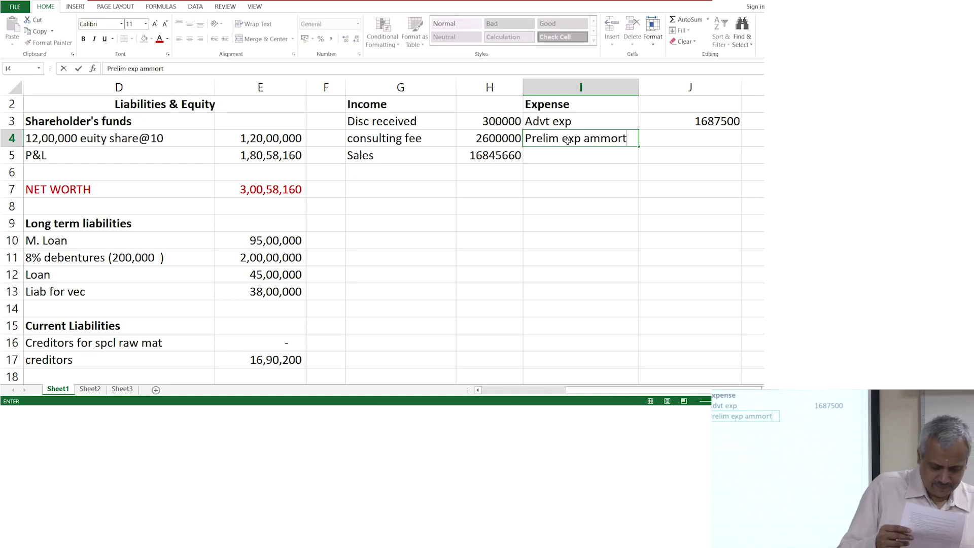
pyautogui.write('ized')
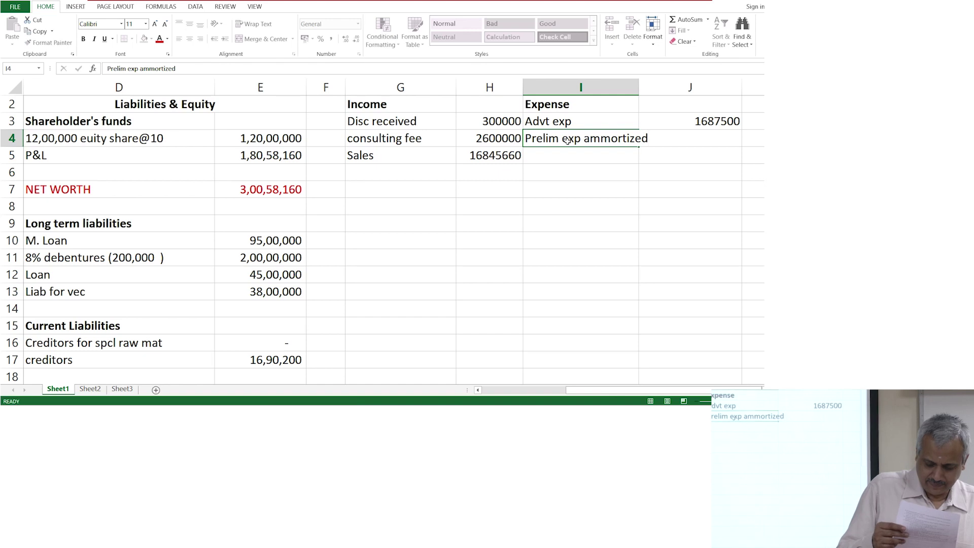
# - Calculate the amortized preliminary expense in J4 with the formula =4500000*1/10
pyautogui.press('Tab')
pyautogui.write('=4')
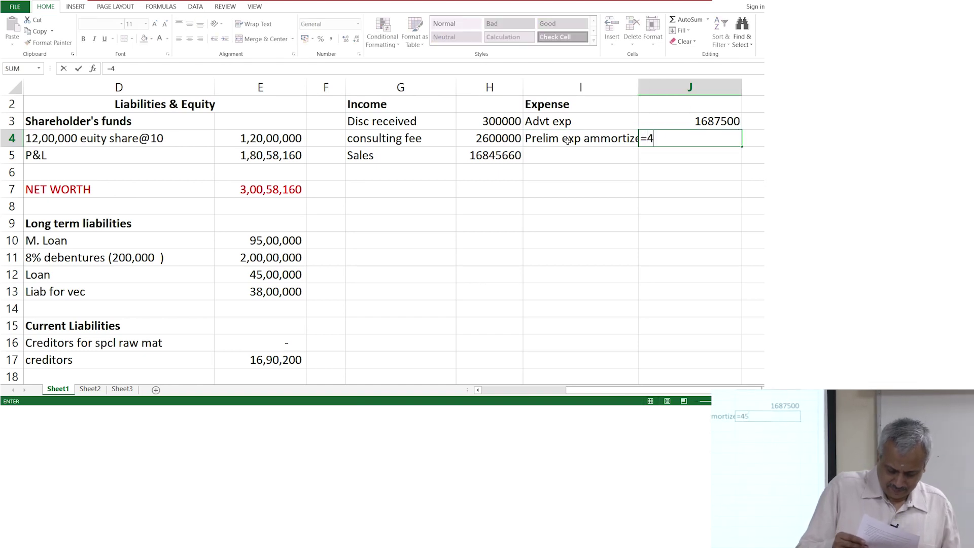
pyautogui.write('50000')
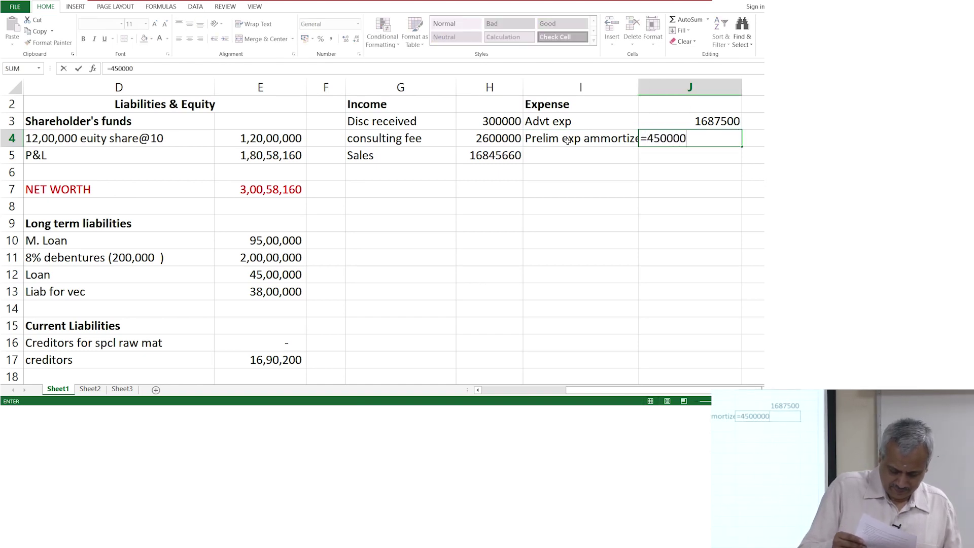
pyautogui.write('0*')
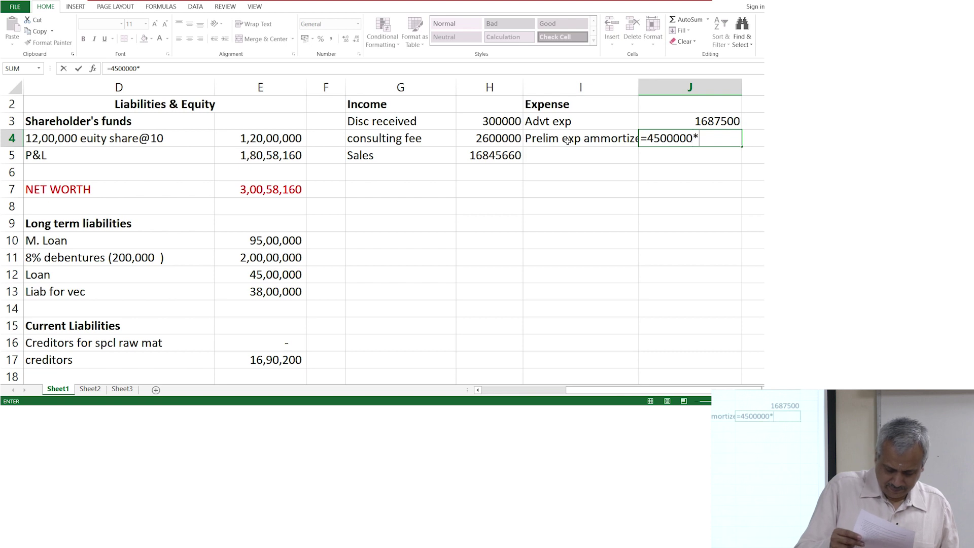
pyautogui.write('1')
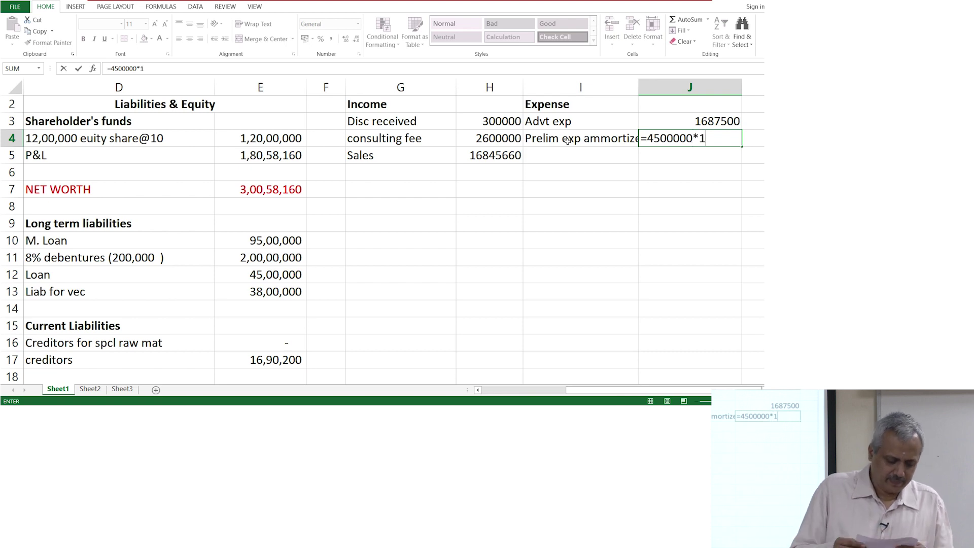
pyautogui.write('/10')
pyautogui.press('Return')
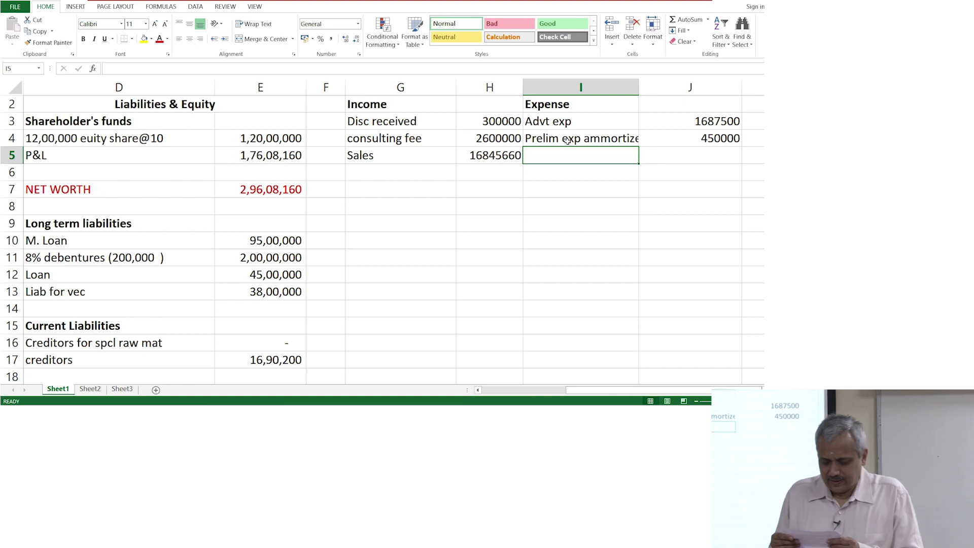
# - Enter the label "Prelim exp Unammortized" in B24, below Unammortized advt exp in the Misc Exp section
pyautogui.hscroll(-3, 428, 335)
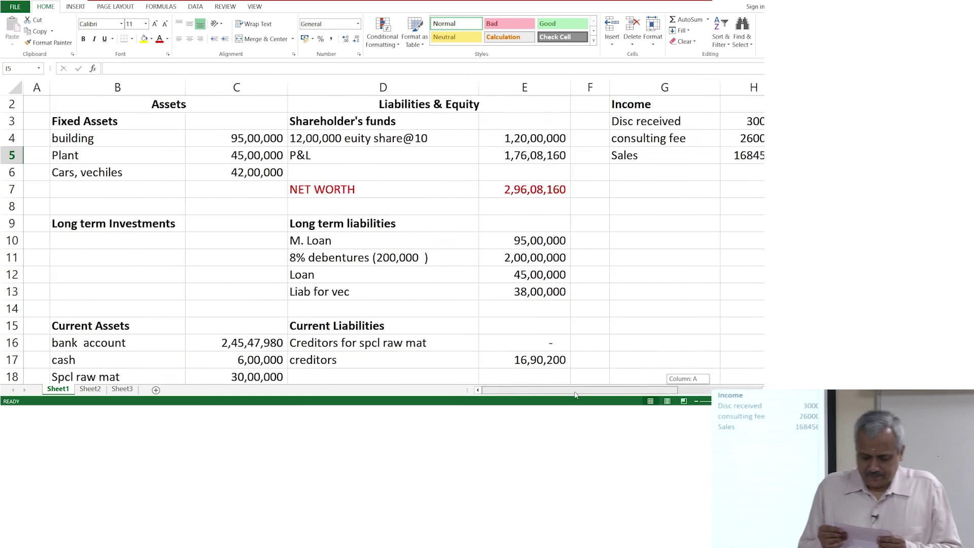
pyautogui.scroll(-1, 427, 335)
pyautogui.scroll(-2, 227, 352)
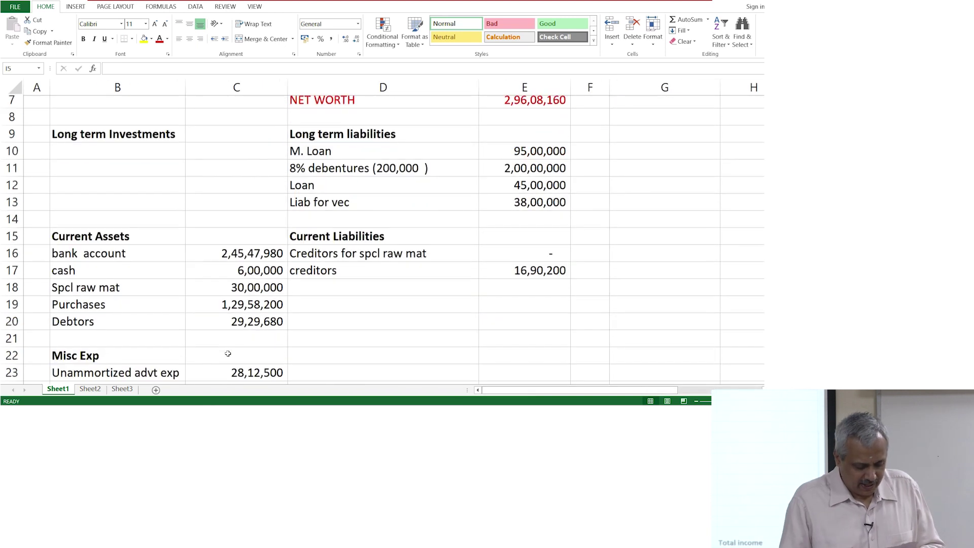
pyautogui.click(110, 326)
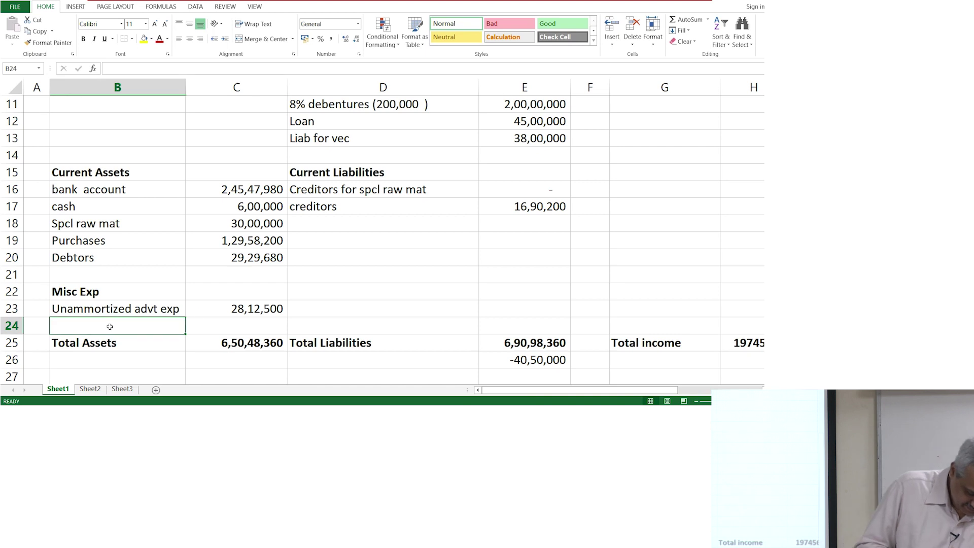
pyautogui.write('Prelim exp Unammortizeds')
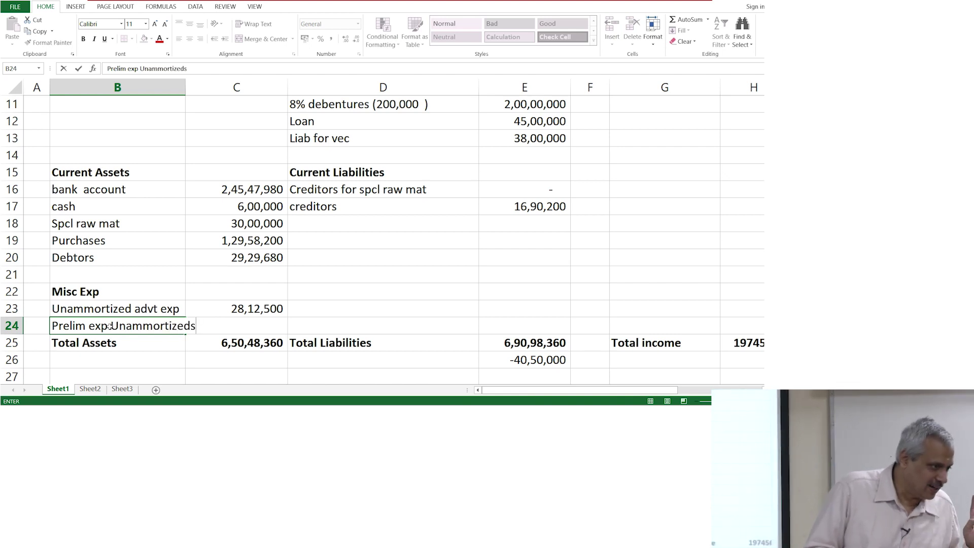
pyautogui.press('BackSpace')
pyautogui.press('BackSpace')
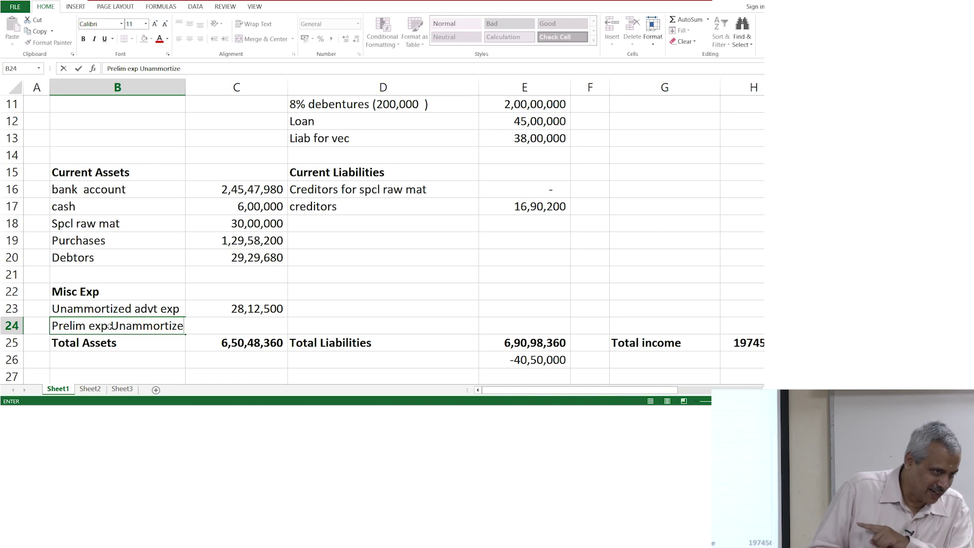
pyautogui.write('d')
pyautogui.press('Tab')
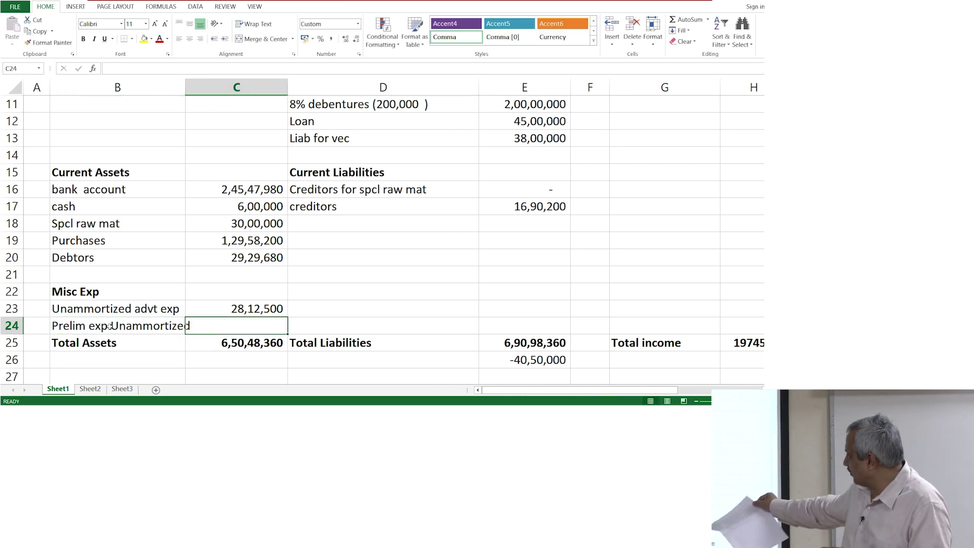
# - Calculate the unamortized preliminary expense in C24 with the formula =4500000*9/10
pyautogui.write('=')
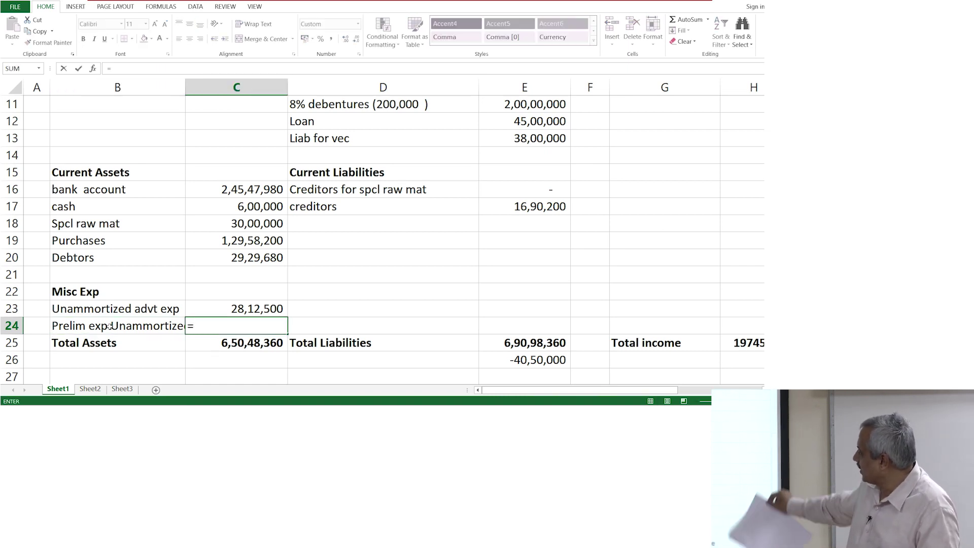
pyautogui.write('450')
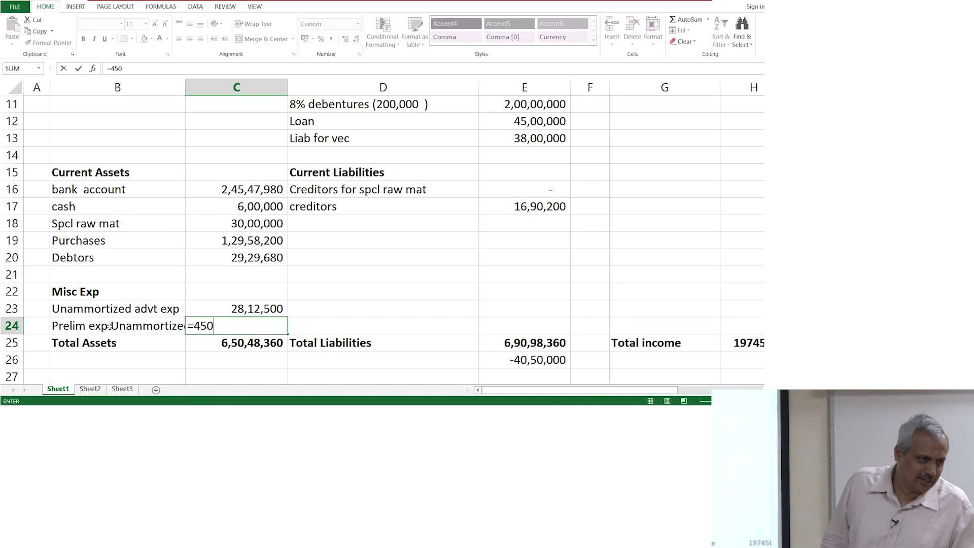
pyautogui.write('0000*9/1')
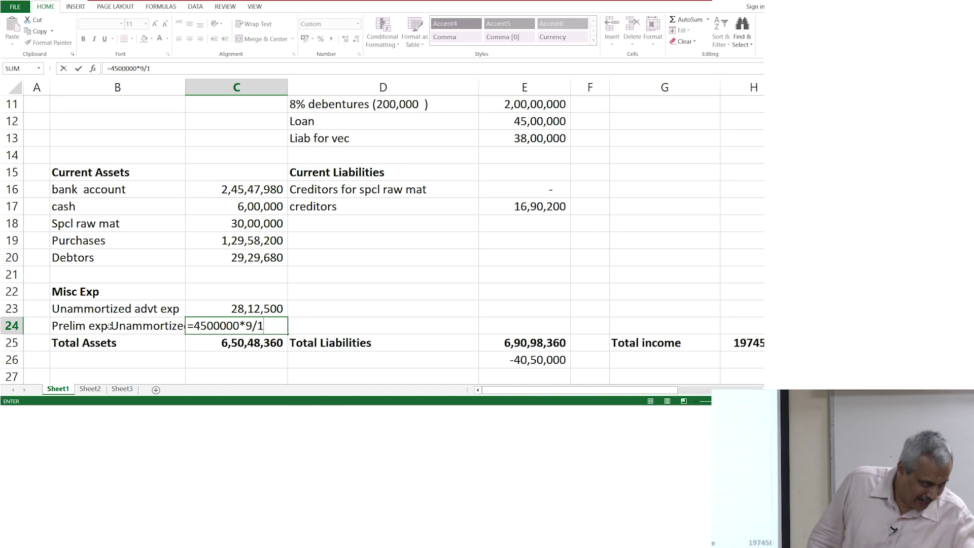
pyautogui.press('BackSpace')
pyautogui.write('10')
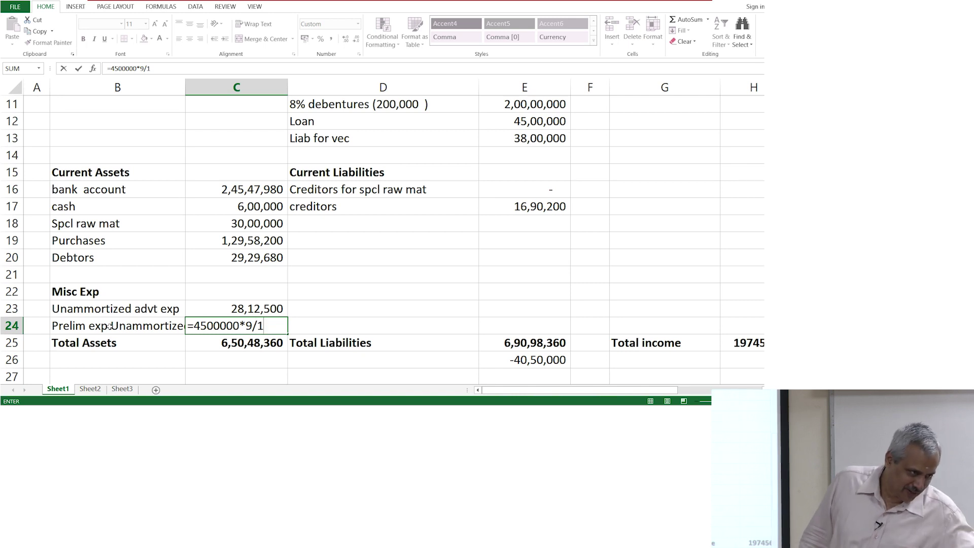
pyautogui.press('Return')
pyautogui.press('Left')
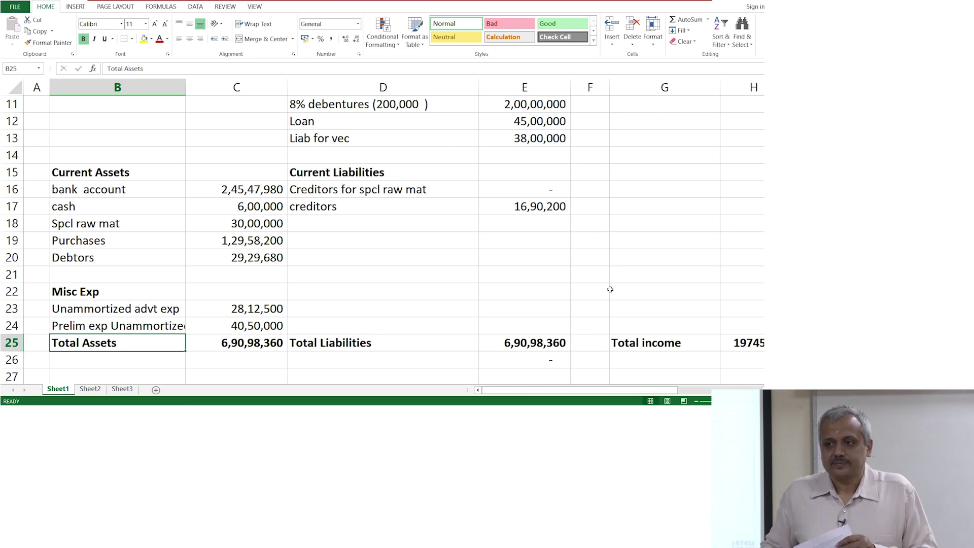
# - Review the amortized preliminary expense in J4, its unamortized portion in C24 and the bank account formula in C16
pyautogui.scroll(2, 611, 289)
pyautogui.scroll(1, 611, 289)
pyautogui.moveTo(640, 391); pyautogui.dragTo(723, 391)
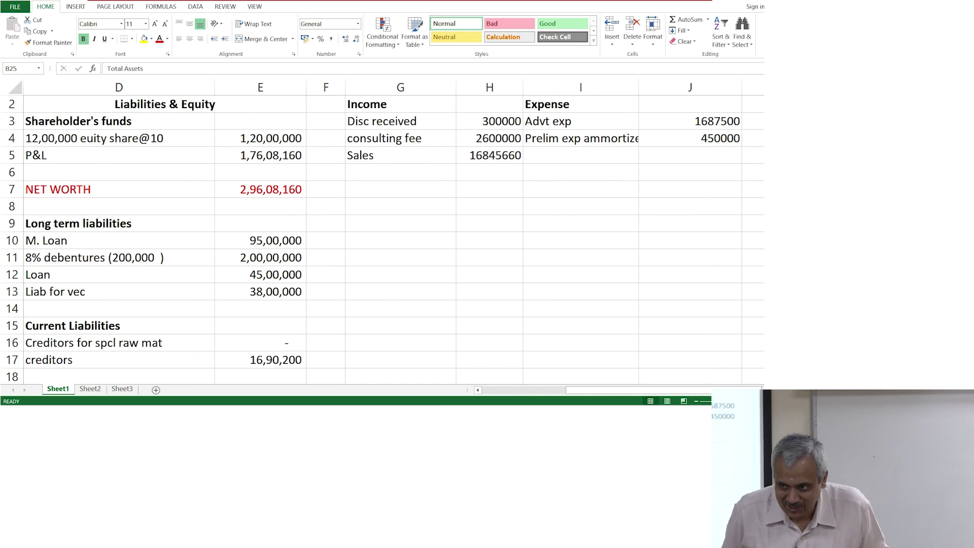
pyautogui.click(695, 135)
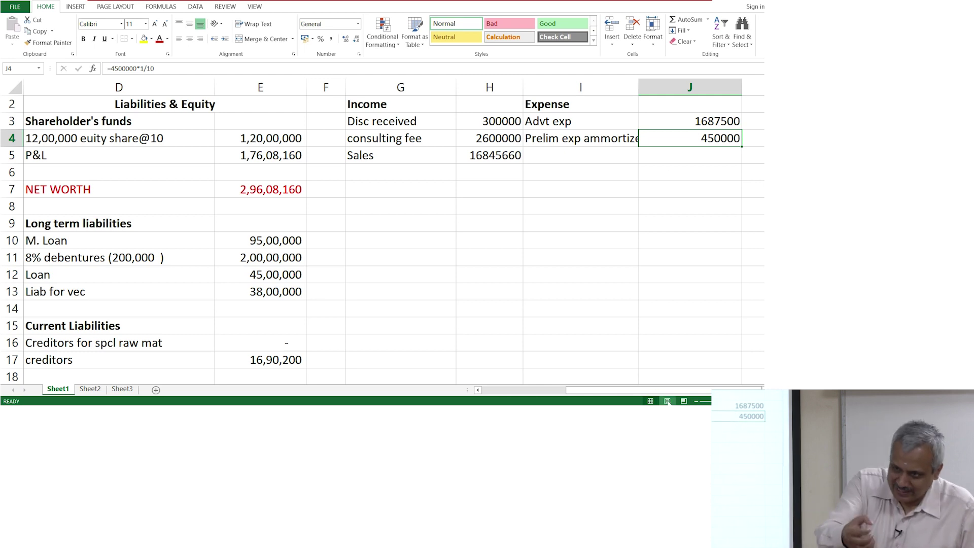
pyautogui.moveTo(669, 391); pyautogui.dragTo(584, 392)
pyautogui.scroll(-2, 332, 335)
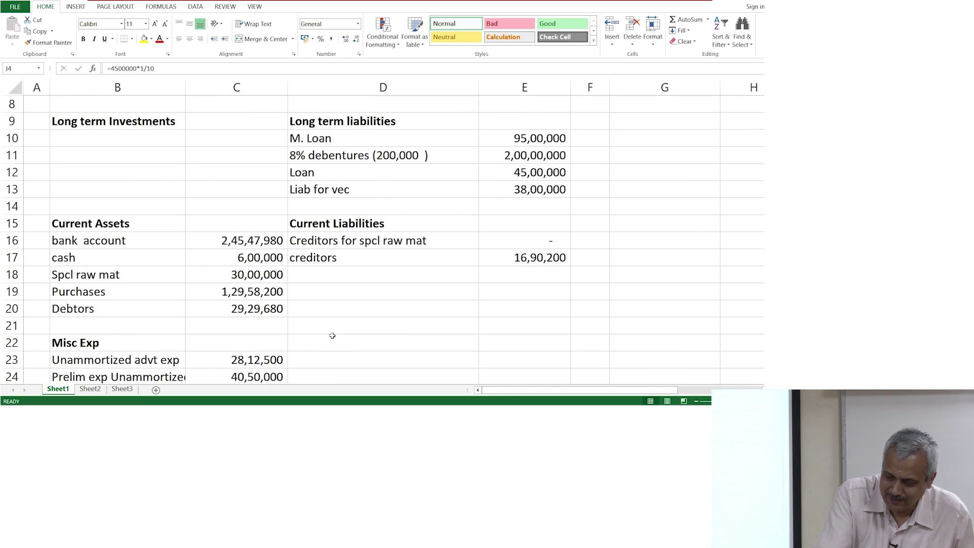
pyautogui.click(250, 374)
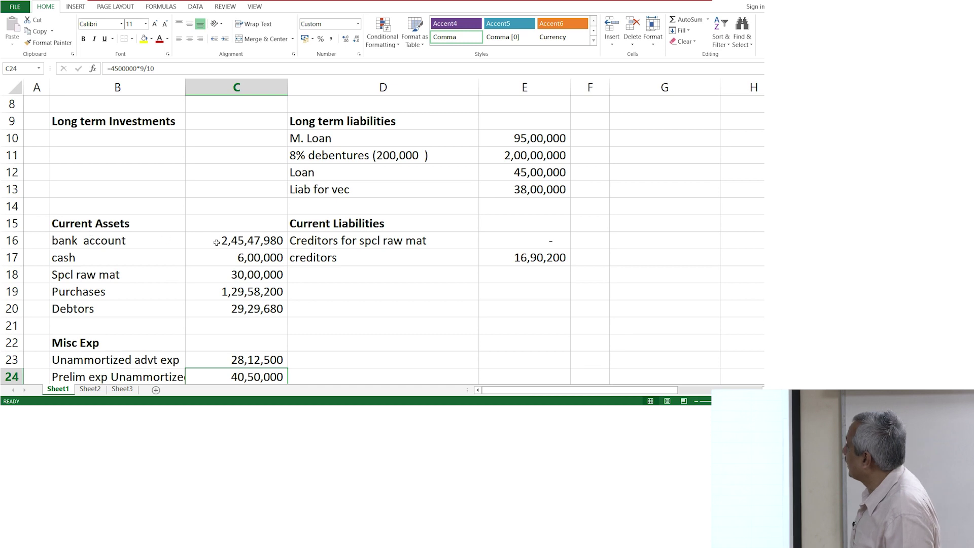
pyautogui.click(242, 238)
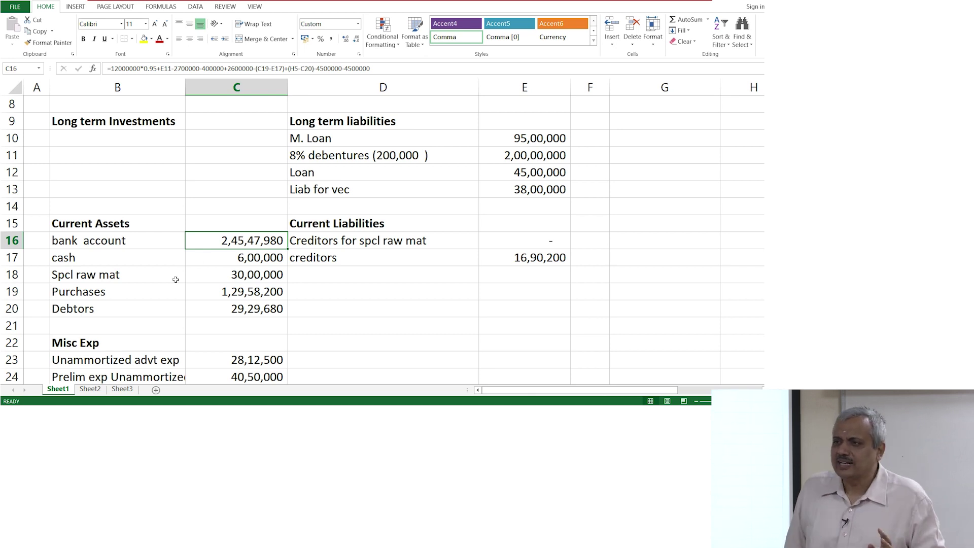
# - Add "Bond 6%" in B10 under Long term Investments with an amount of 5000000 in C10
pyautogui.scroll(1, 174, 278)
pyautogui.click(56, 185)
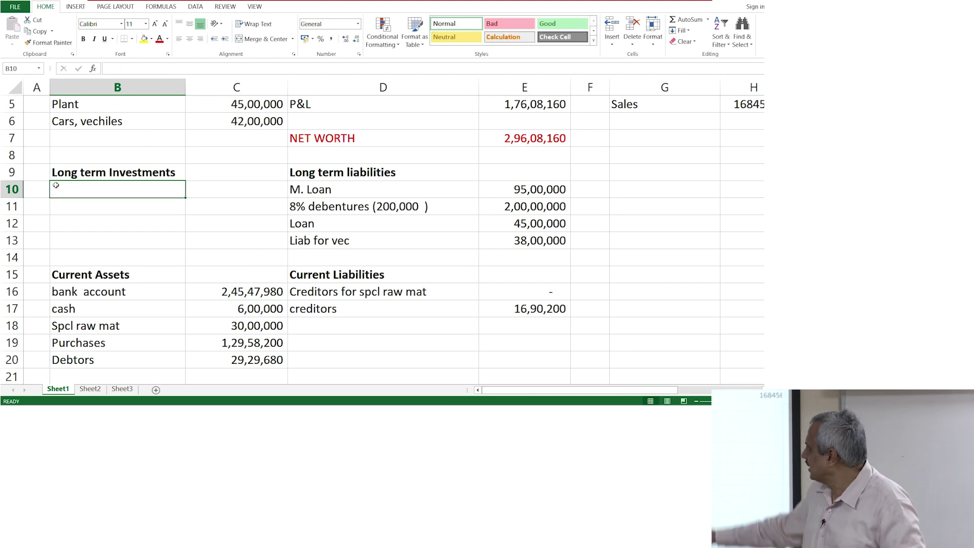
pyautogui.write('Bond')
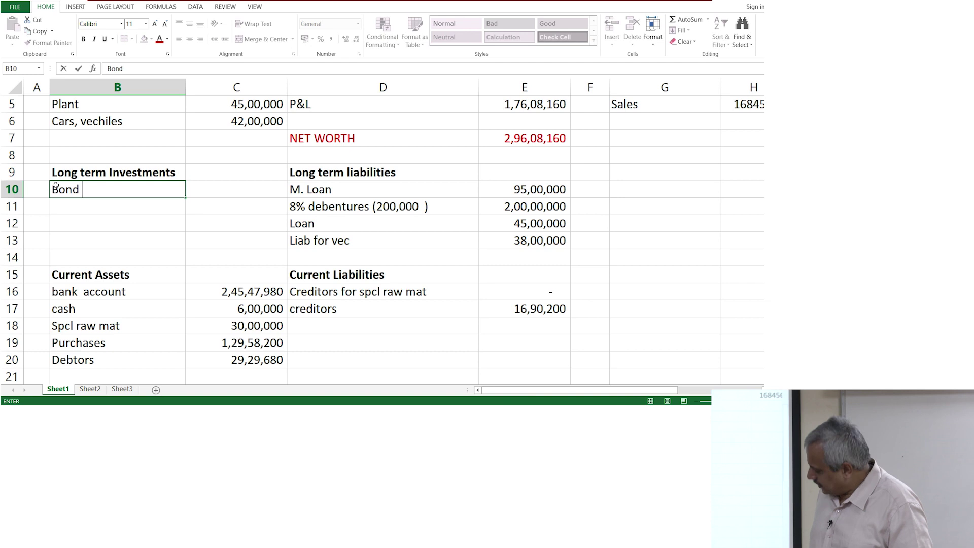
pyautogui.press('Tab')
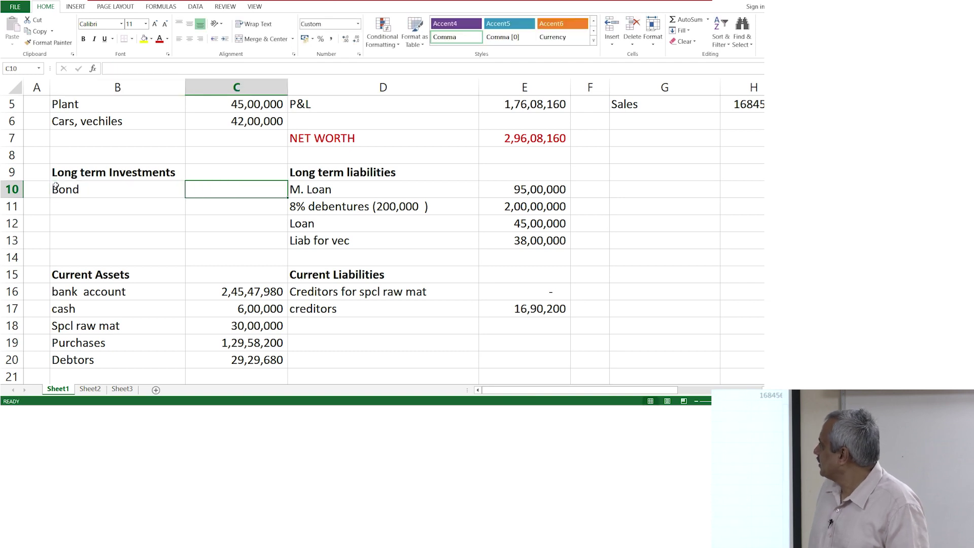
pyautogui.click(56, 186)
pyautogui.press('F2')
pyautogui.write('6%')
pyautogui.press('Tab')
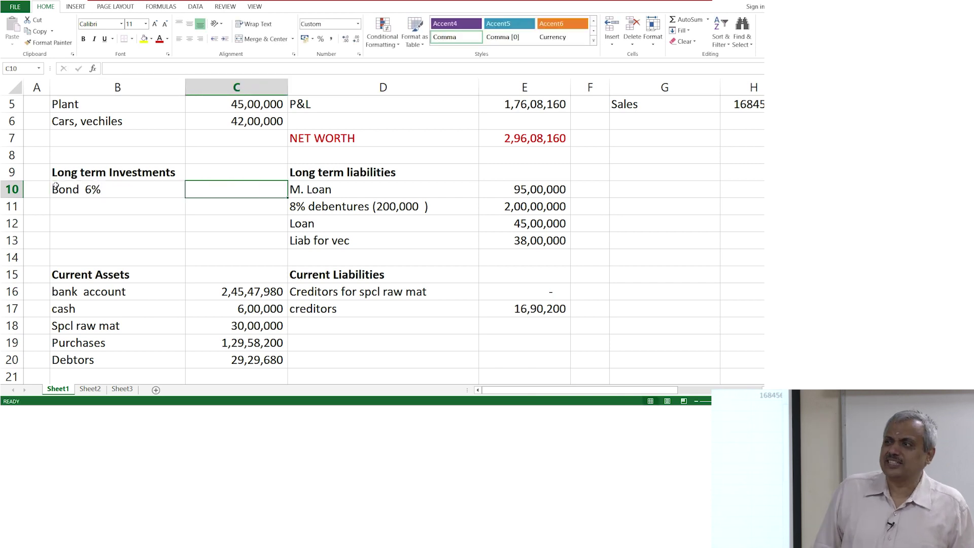
pyautogui.write('5000000')
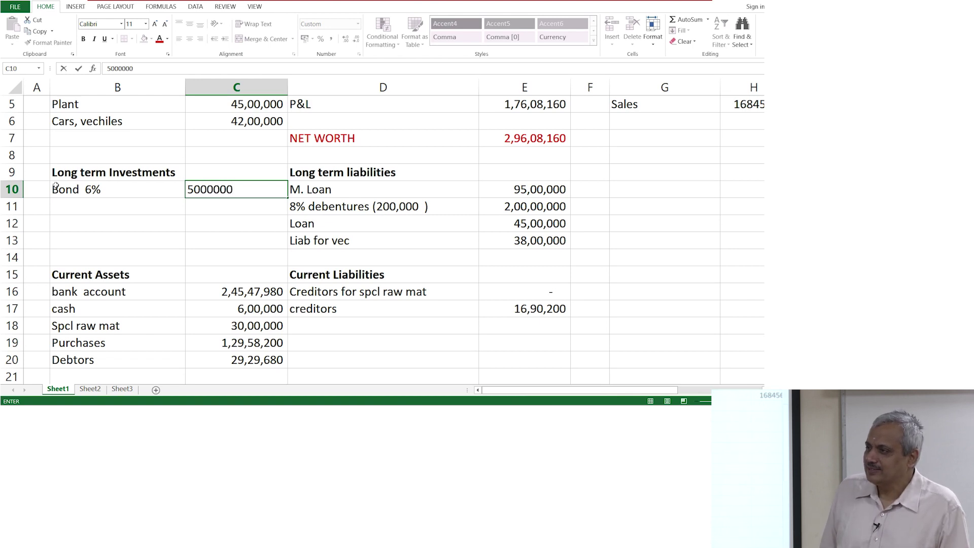
pyautogui.press('Return')
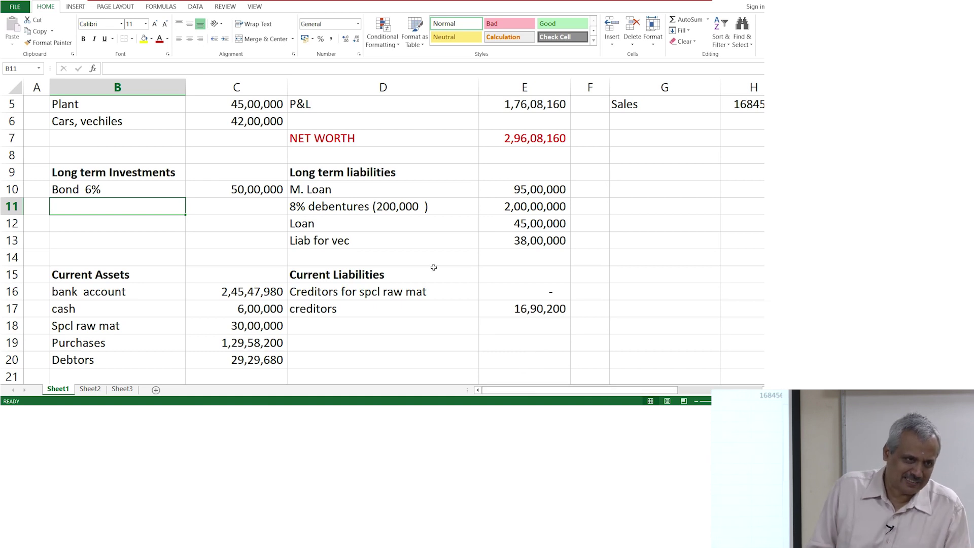
# - Deduct the bond purchase from the bank account by appending -5000000 to the formula in C16
pyautogui.moveTo(574, 390); pyautogui.dragTo(640, 397)
pyautogui.scroll(2, 645, 324)
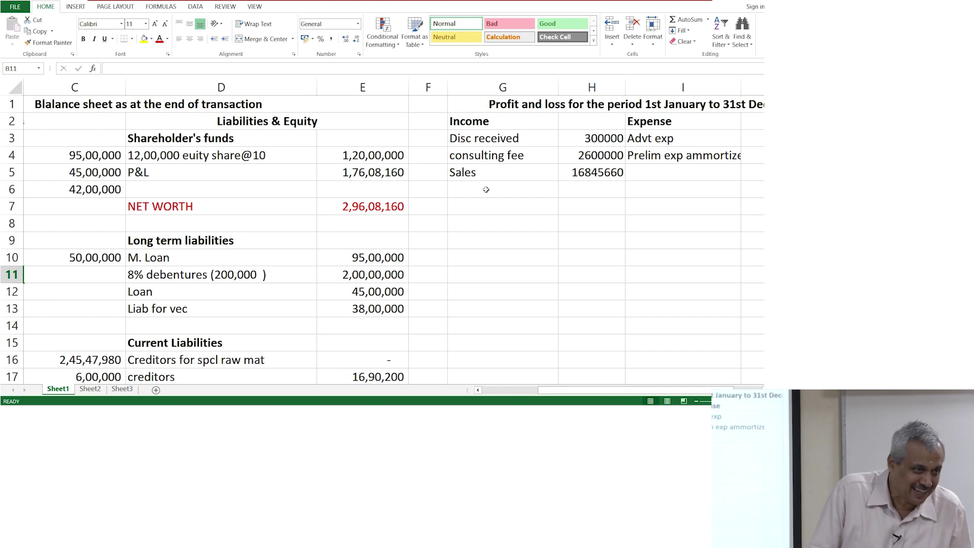
pyautogui.moveTo(570, 392); pyautogui.dragTo(515, 397)
pyautogui.scroll(-2, 203, 341)
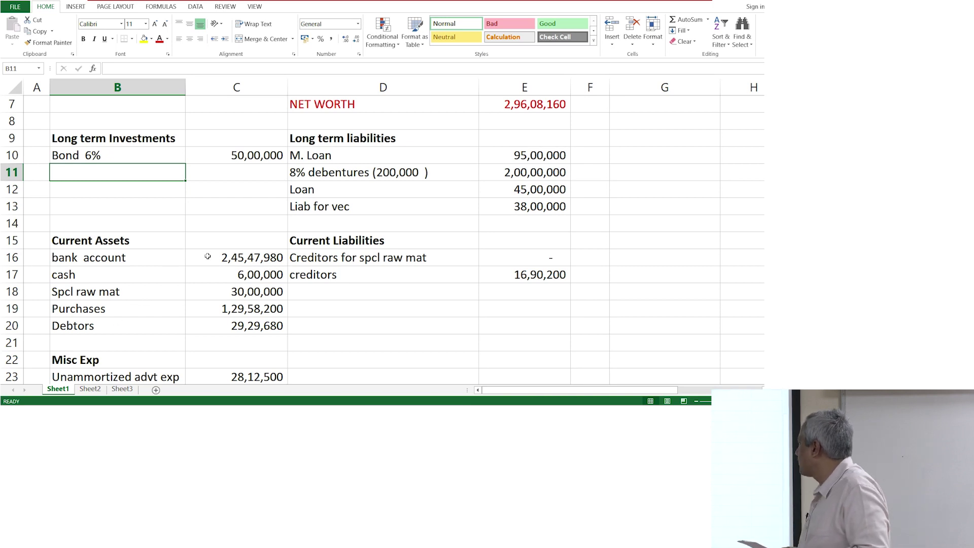
pyautogui.click(268, 256)
pyautogui.click(392, 71)
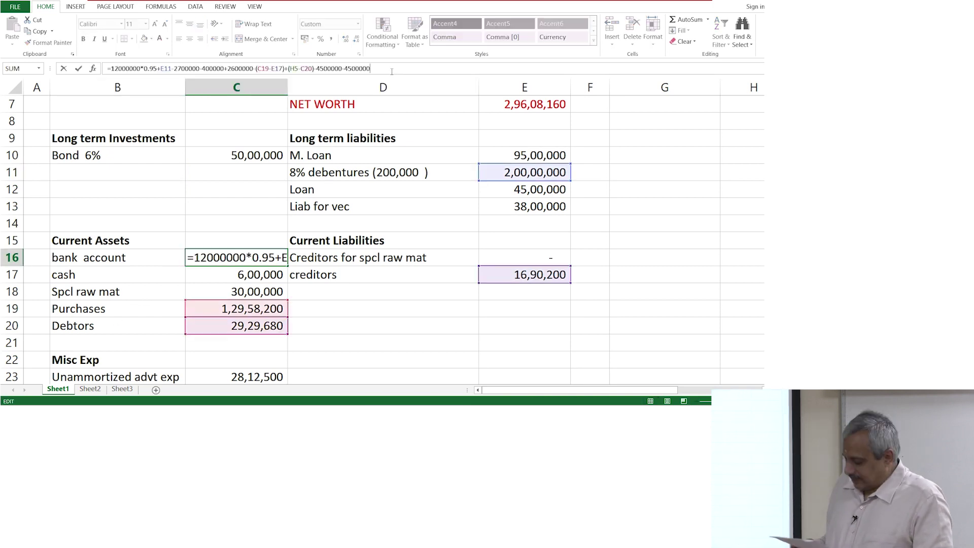
pyautogui.write('-50')
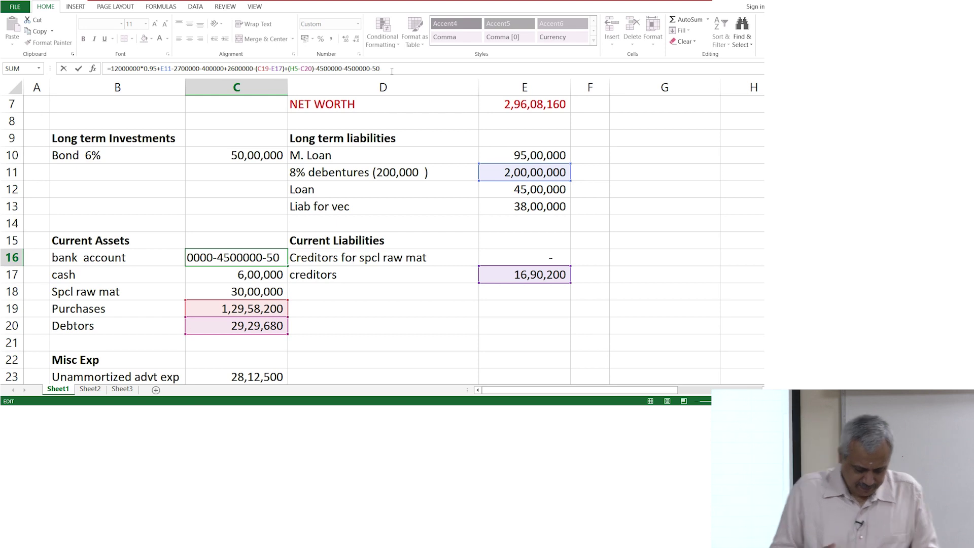
pyautogui.write('00000')
pyautogui.press('Return')
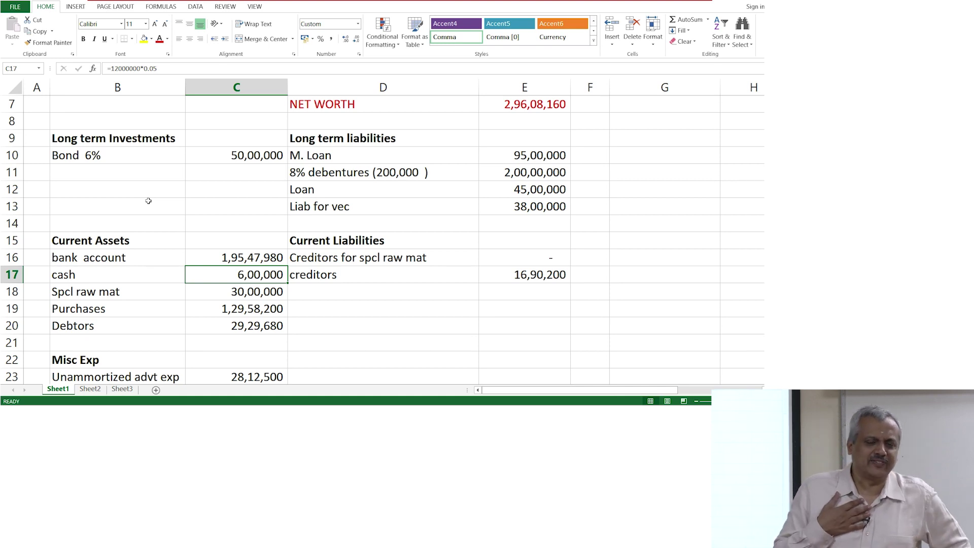
# - Add "Equity inv in subsidiary" in B11 under Long term Investments with an amount of 3500000 in C11
pyautogui.click(93, 175)
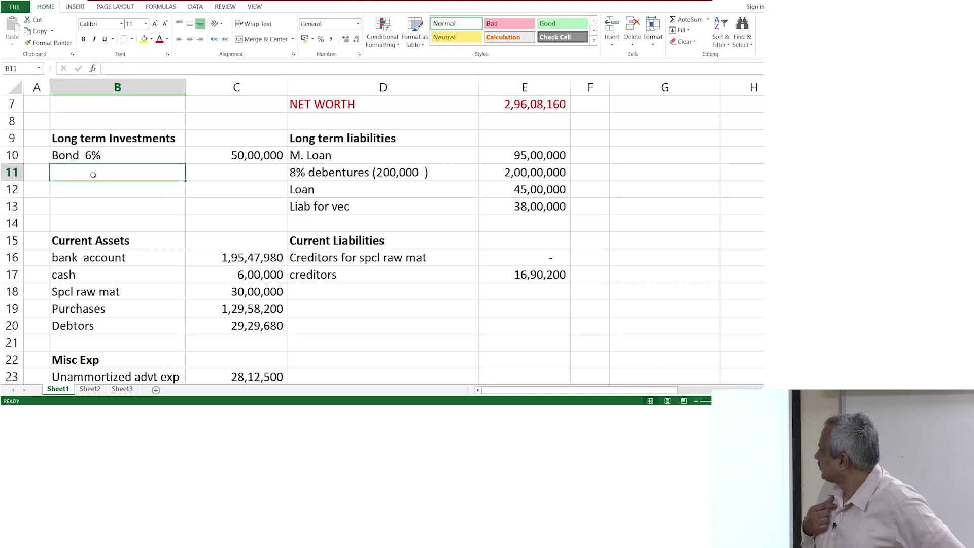
pyautogui.write('Eqyu')
pyautogui.press('BackSpace')
pyautogui.press('BackSpace')
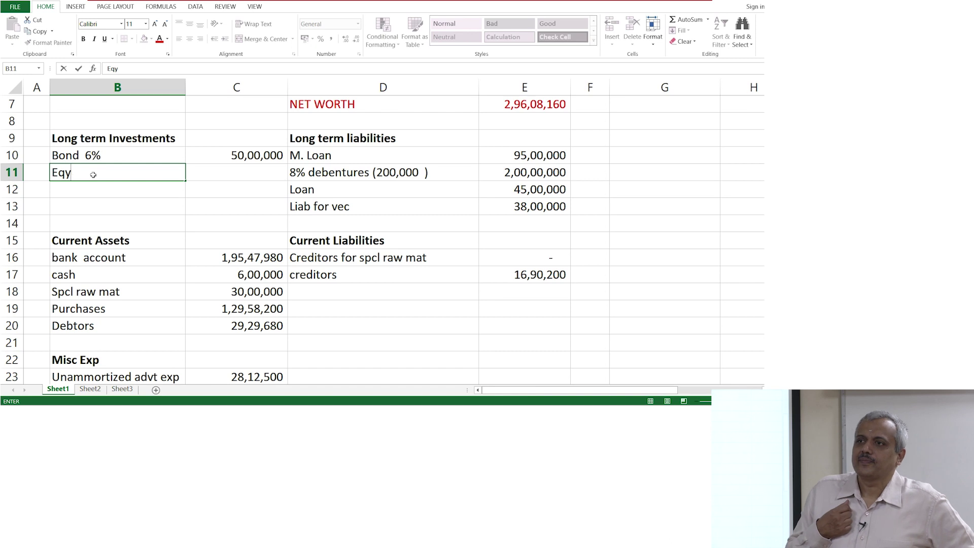
pyautogui.write('ty ')
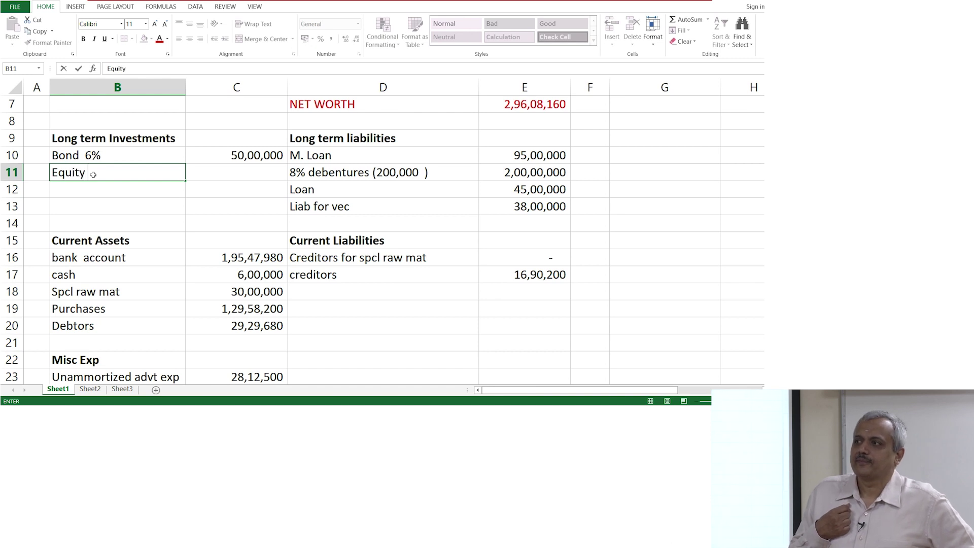
pyautogui.write('inv in ')
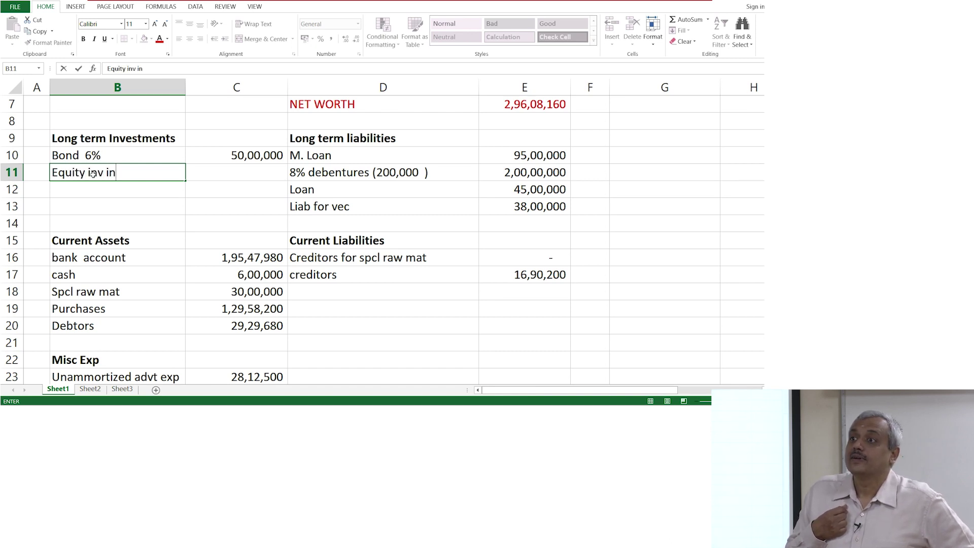
pyautogui.write('subsidiary')
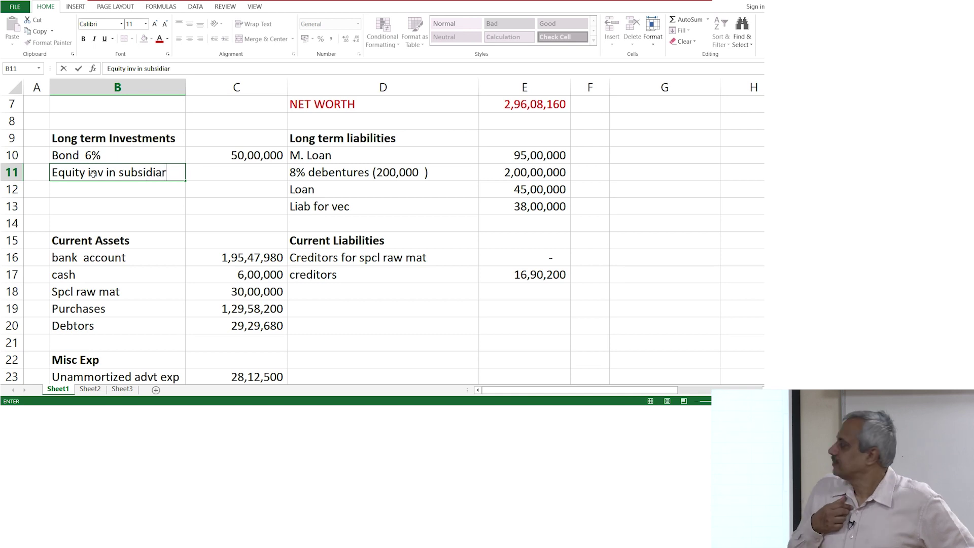
pyautogui.press('Tab')
pyautogui.write('3500000')
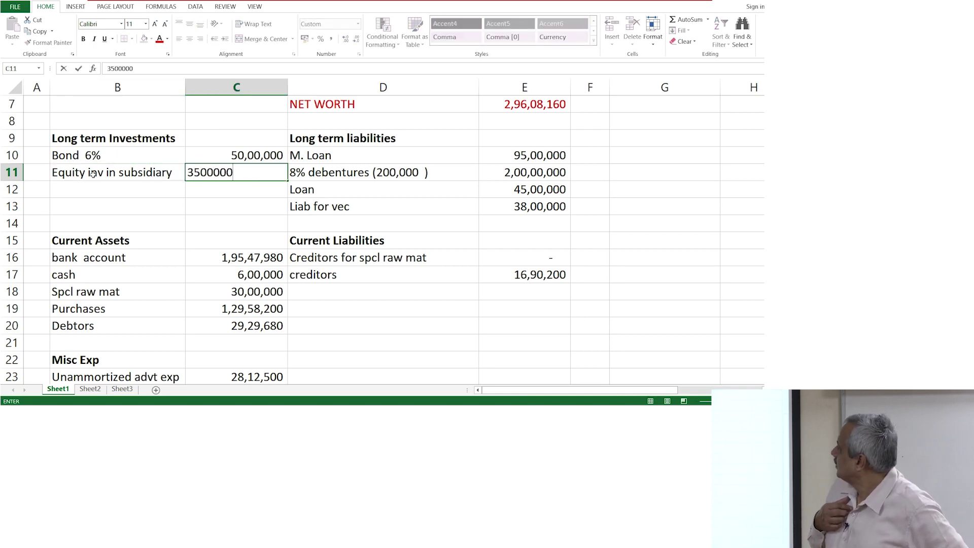
pyautogui.press('Return')
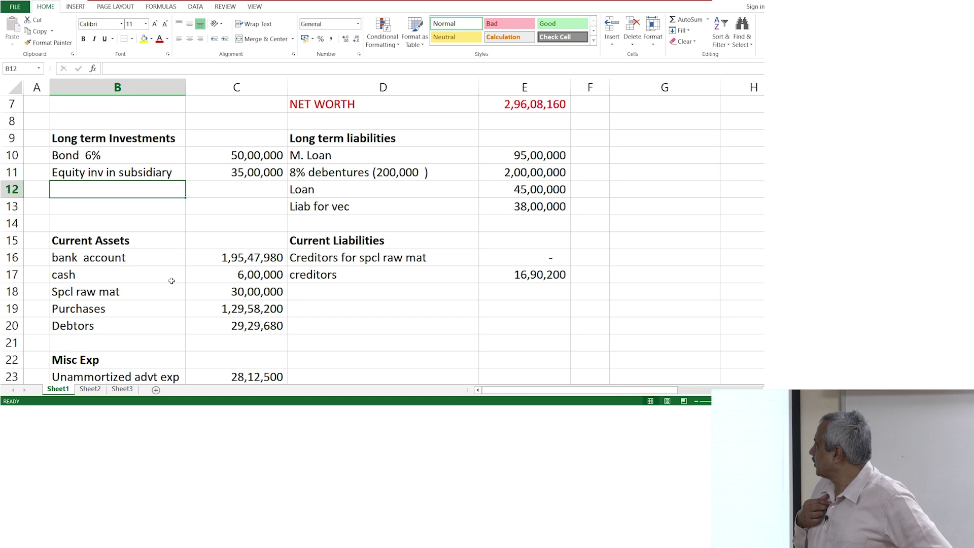
# - Deduct the subsidiary equity investment from the bank account by appending -3500000 to the formula in C16 and check the totals
pyautogui.click(218, 257)
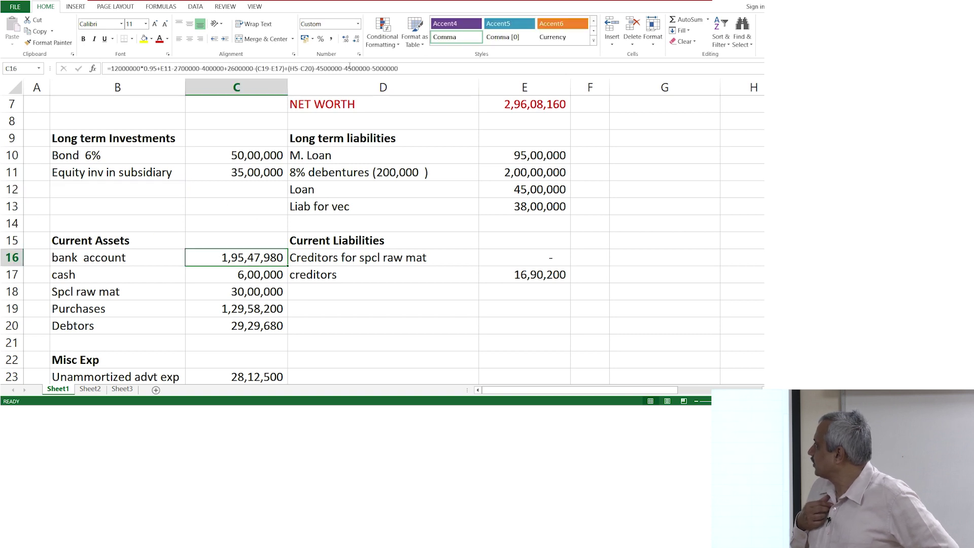
pyautogui.click(410, 70)
pyautogui.write('-350000')
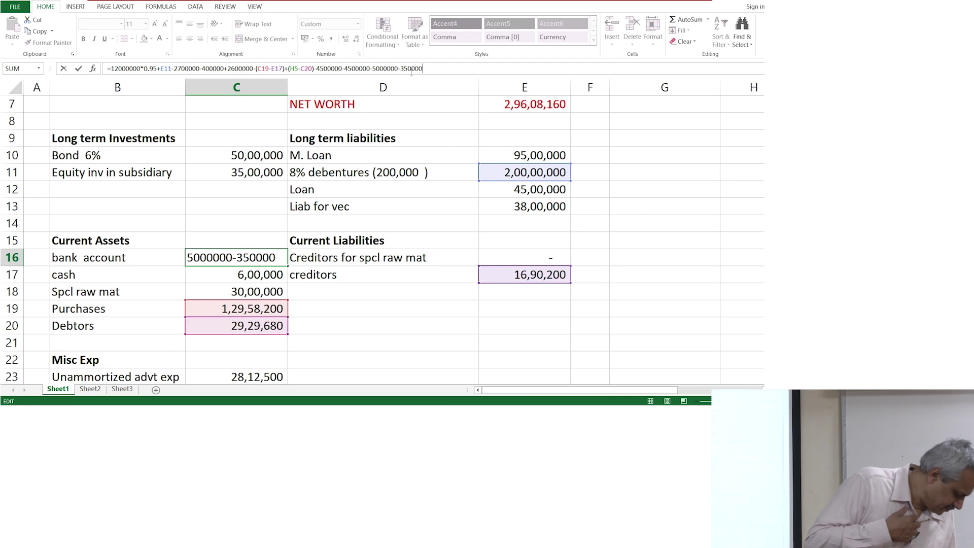
pyautogui.press('Return')
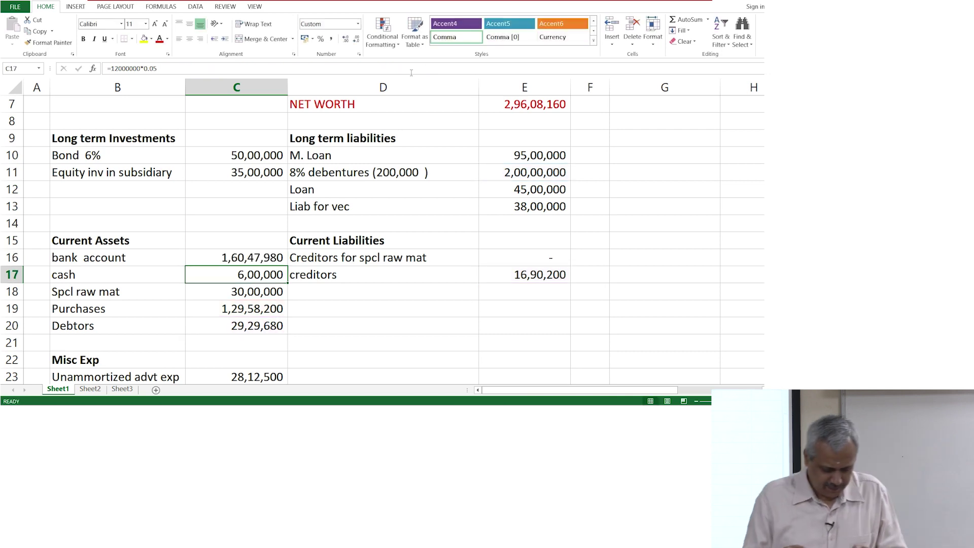
pyautogui.scroll(-2, 435, 323)
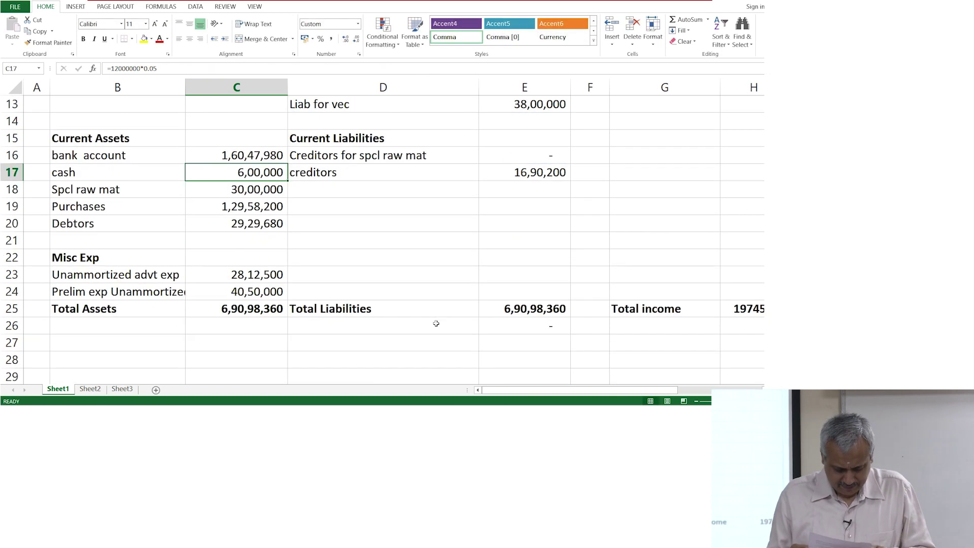
pyautogui.scroll(1, 436, 323)
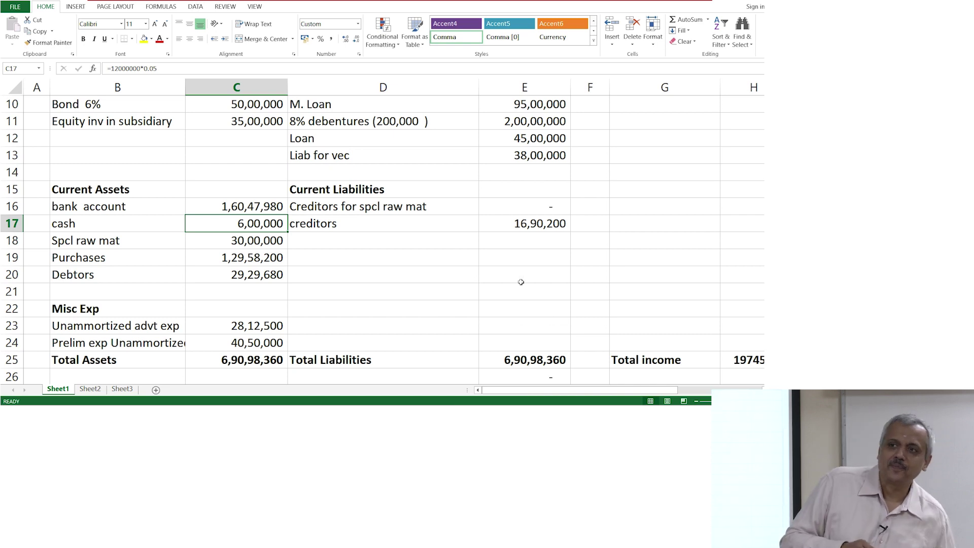
# - Inspect the equity share capital formula in E4 under Shareholder's funds
pyautogui.scroll(1, 523, 282)
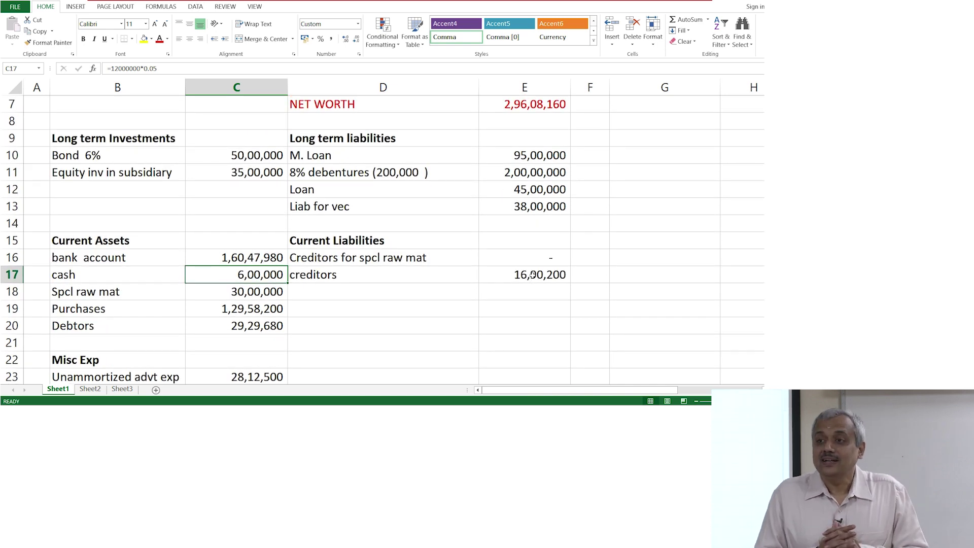
pyautogui.scroll(2, 533, 274)
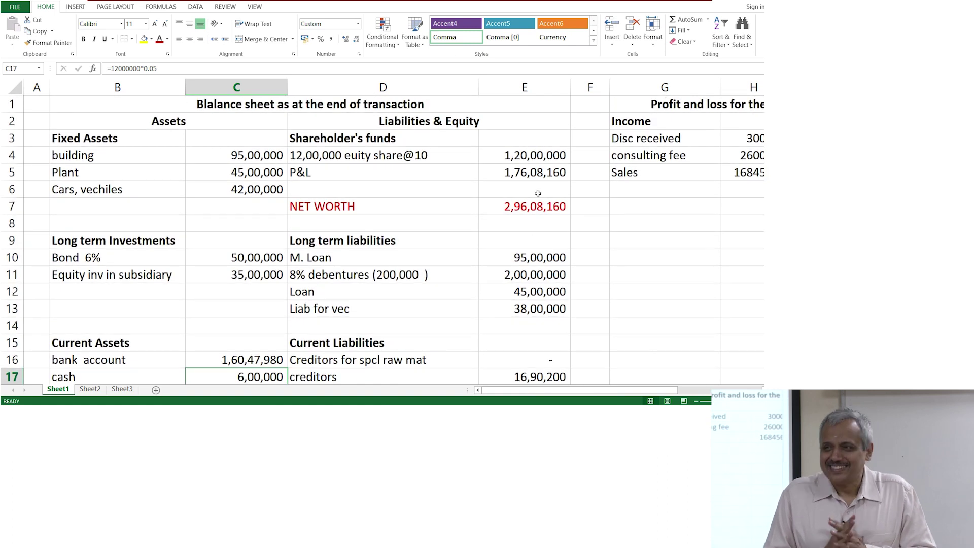
pyautogui.click(529, 155)
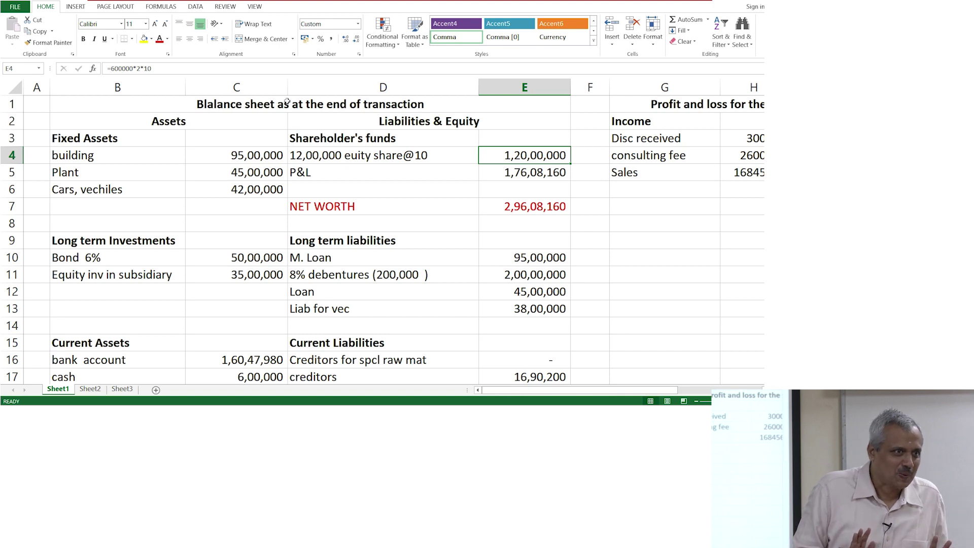
pyautogui.click(201, 72)
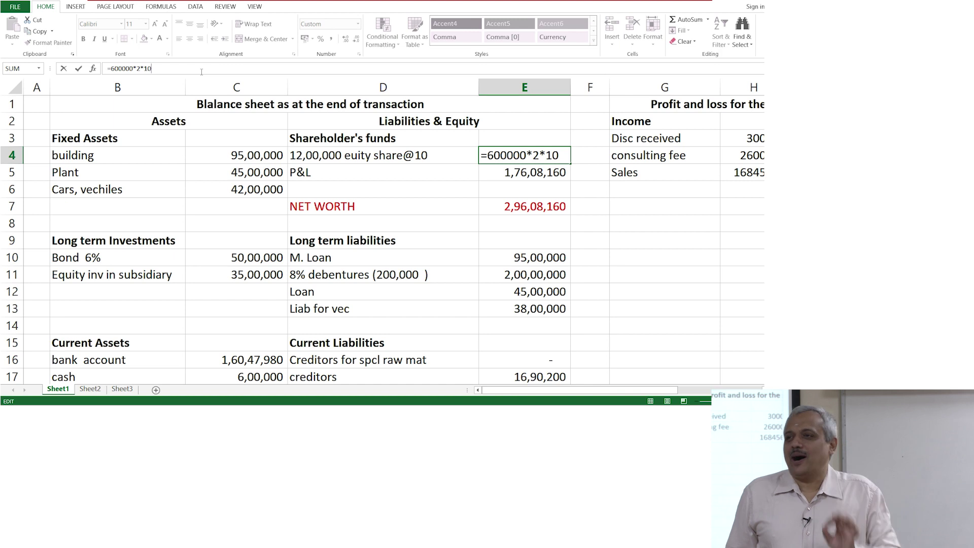
pyautogui.click(509, 188)
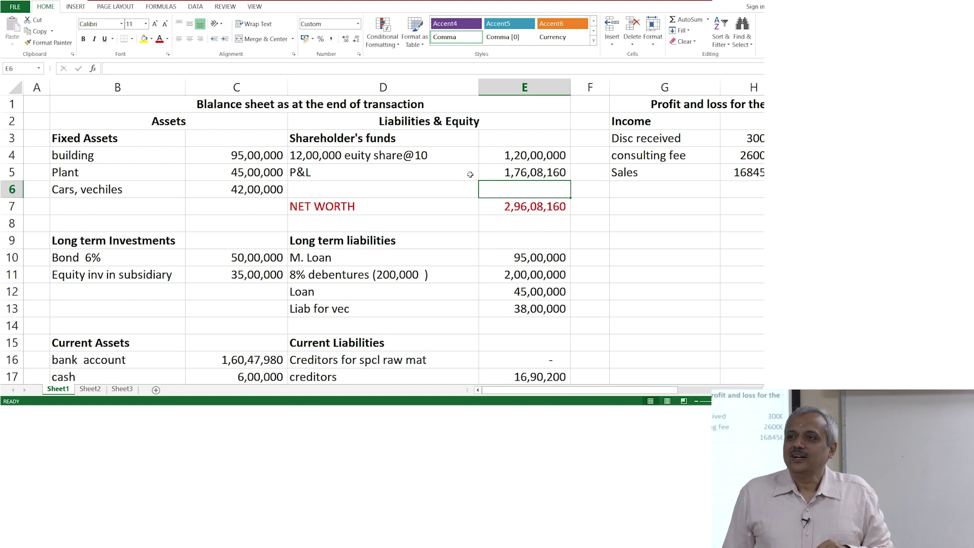
# - Move the P&L label and amount from D5:E5 down to D6:E6, freeing row 5 under Shareholder's funds
pyautogui.click(379, 193)
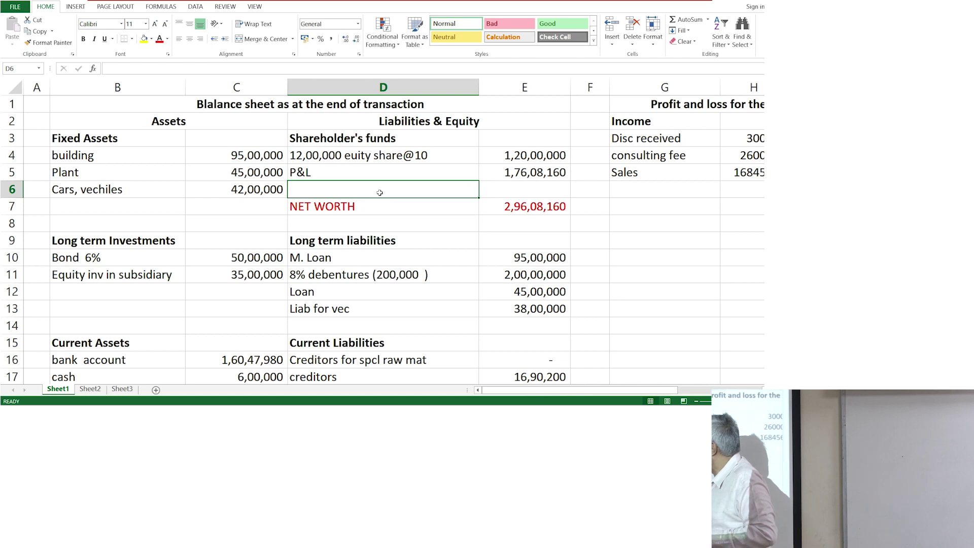
pyautogui.moveTo(347, 175); pyautogui.dragTo(520, 173)
pyautogui.hotkey('ctrl', 'c')
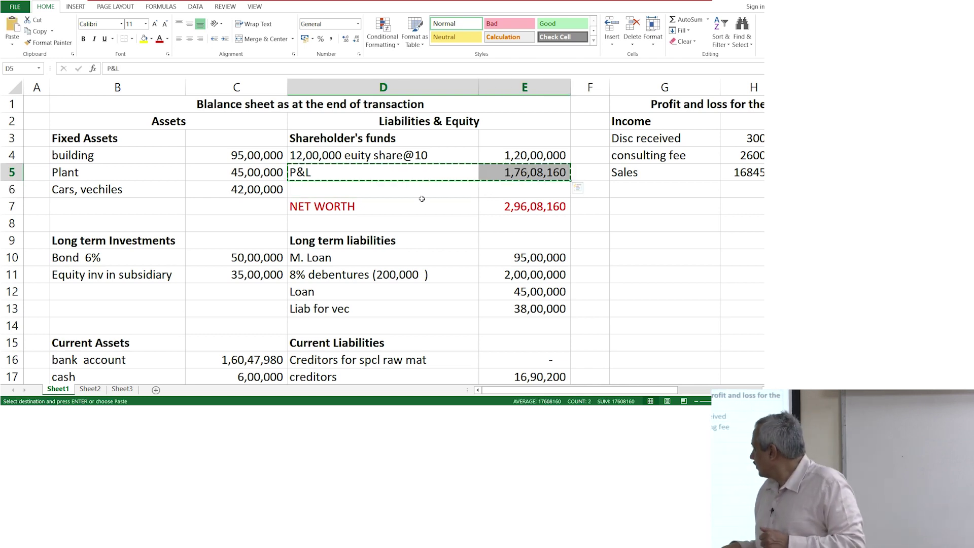
pyautogui.click(405, 186)
pyautogui.press('Return')
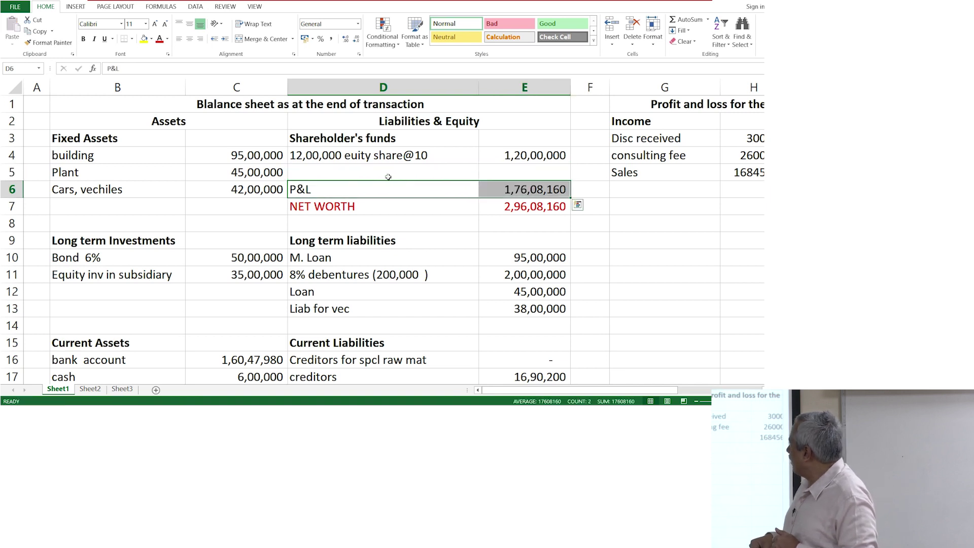
# - Add "Drawings by partners" in D5 under Shareholder's funds with an amount of -500000 in E5
pyautogui.click(376, 171)
pyautogui.write('Drawings')
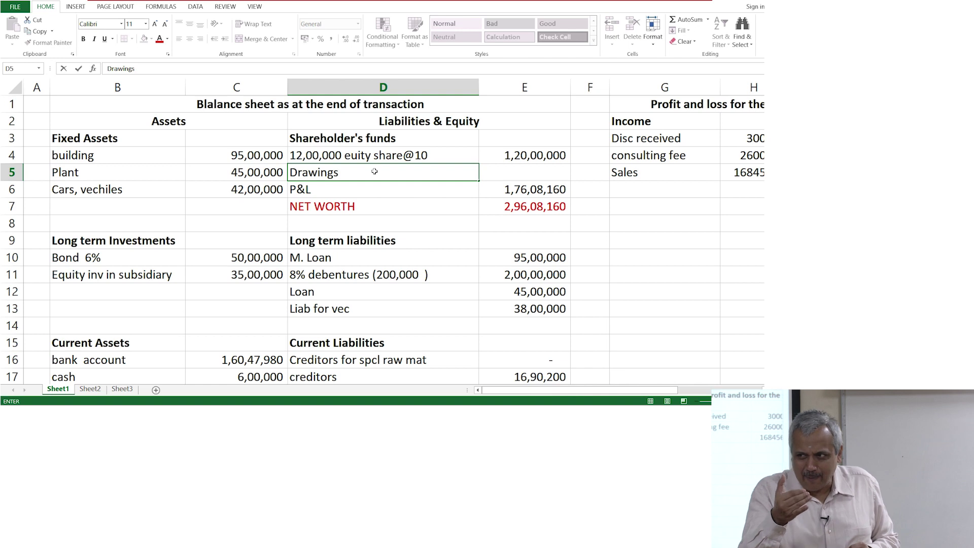
pyautogui.write(' by part')
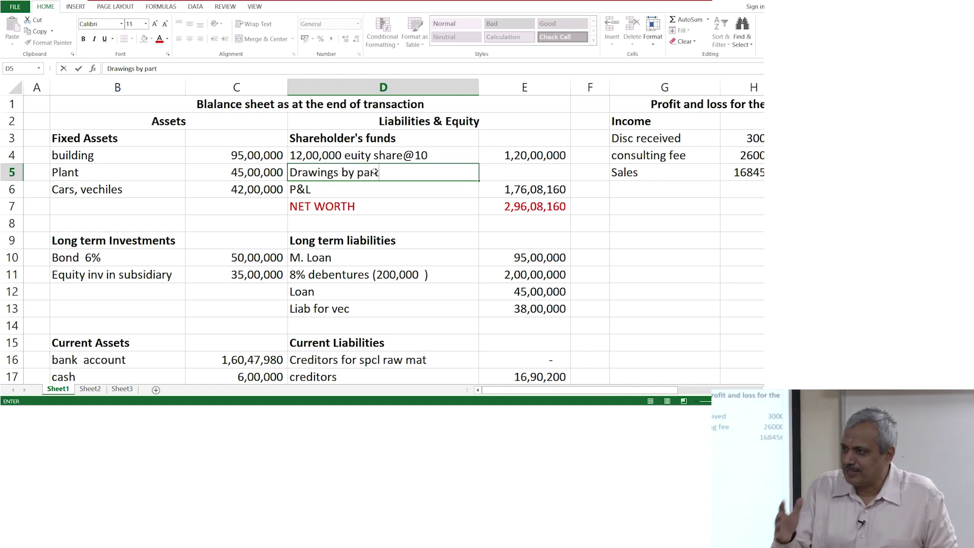
pyautogui.write('ners')
pyautogui.press('Tab')
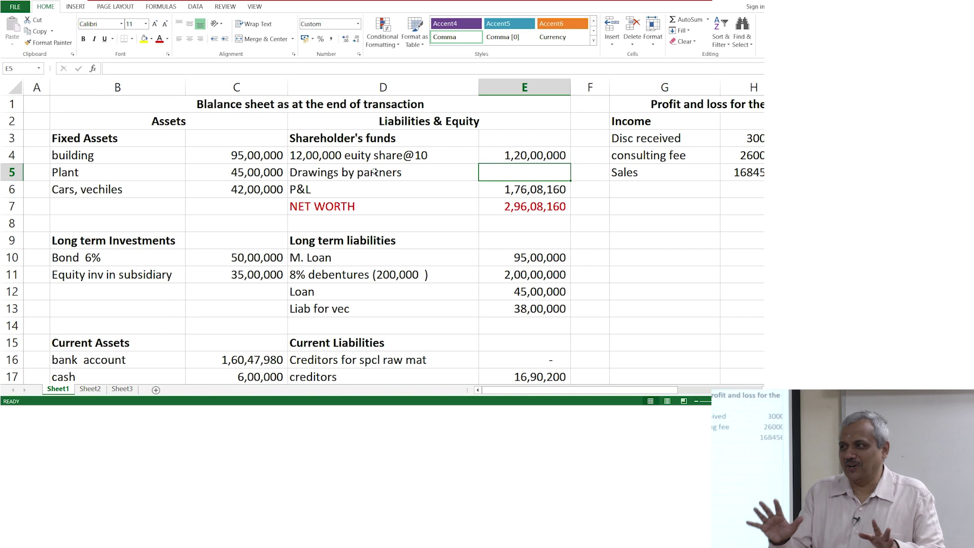
pyautogui.write('50')
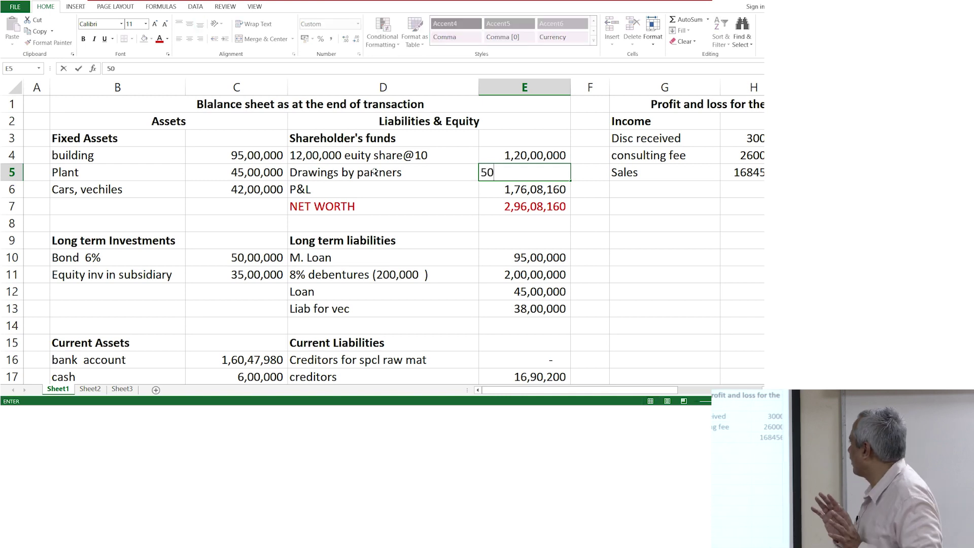
pyautogui.write('0000')
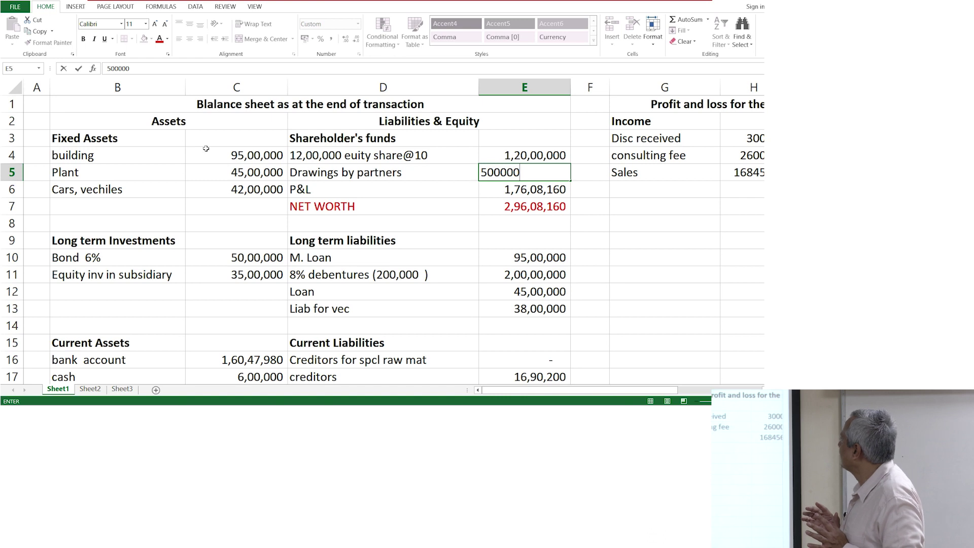
pyautogui.click(118, 68)
pyautogui.write('-')
pyautogui.press('Return')
pyautogui.press('Left')
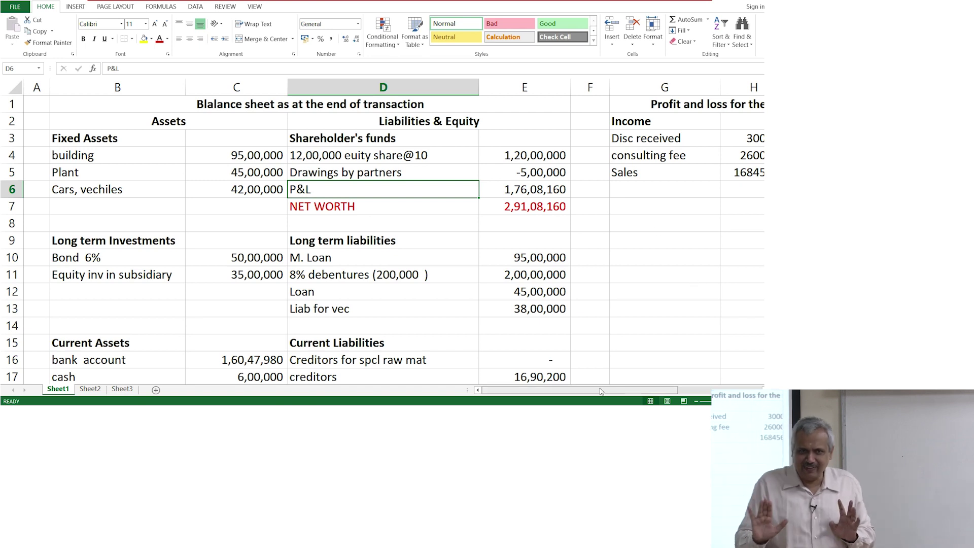
# - Deduct the partners' drawings from the bank account by appending -500000 to the formula in C16 and check the totals
pyautogui.scroll(-1, 378, 287)
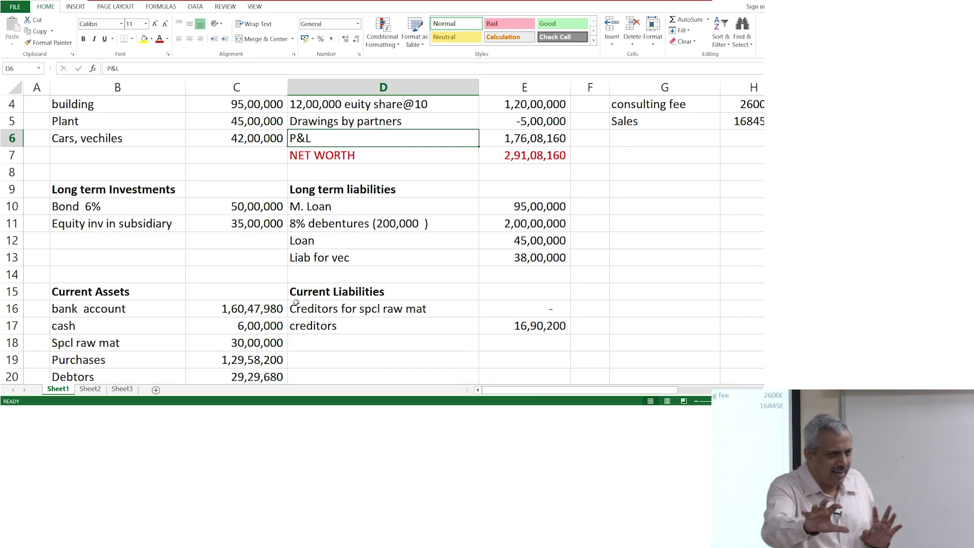
pyautogui.click(260, 307)
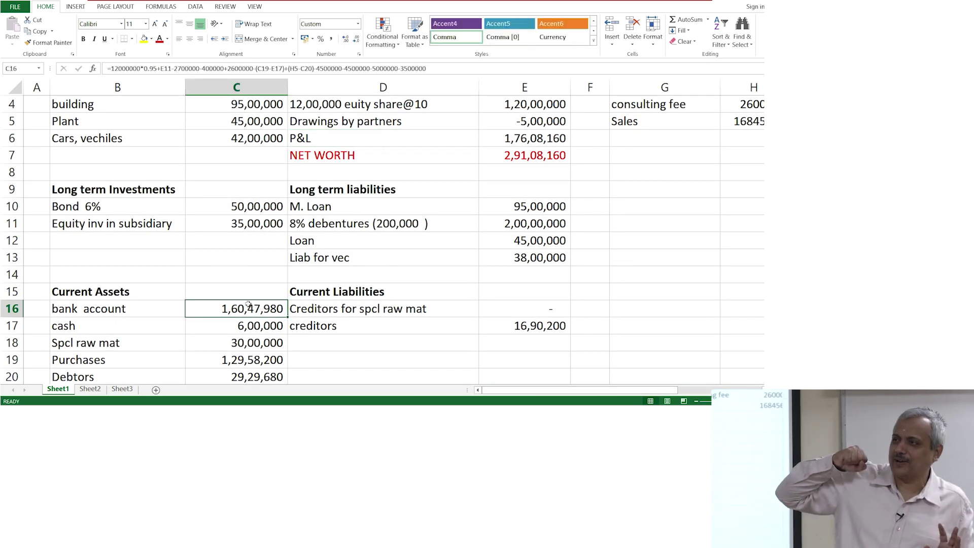
pyautogui.scroll(-2, 250, 304)
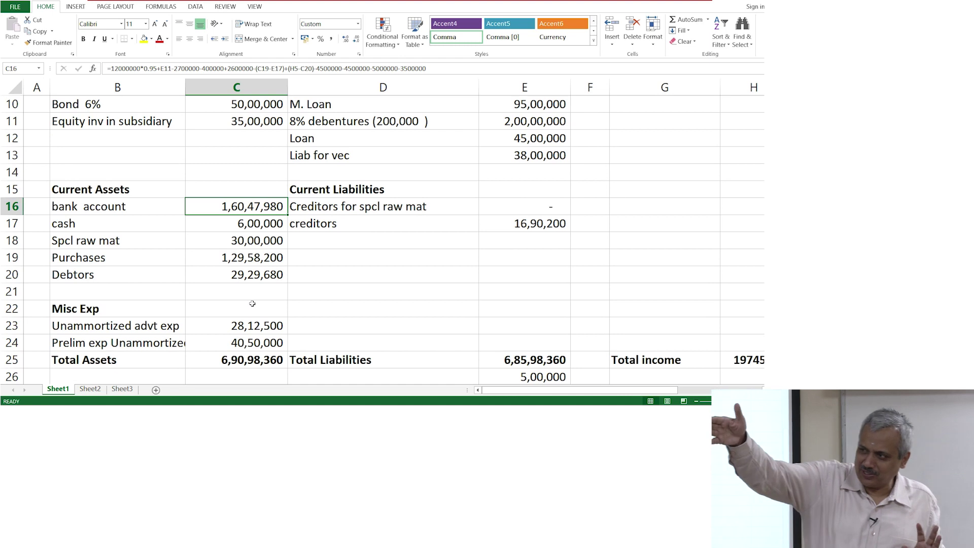
pyautogui.scroll(1, 252, 304)
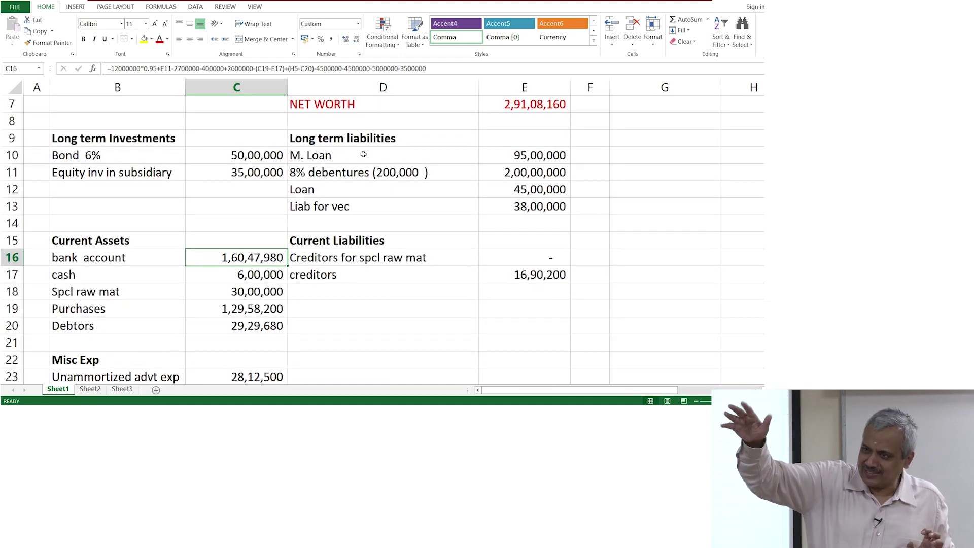
pyautogui.click(453, 67)
pyautogui.write('-')
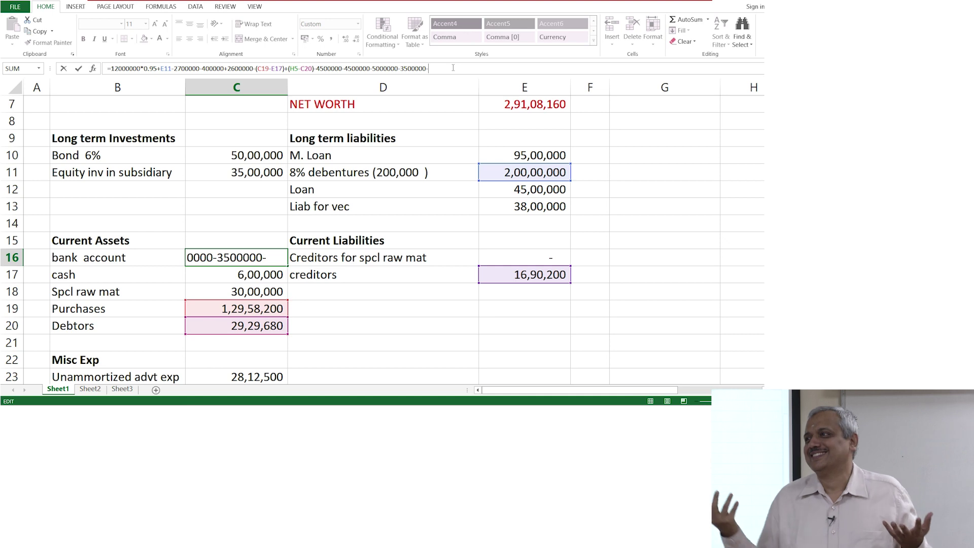
pyautogui.write('5000')
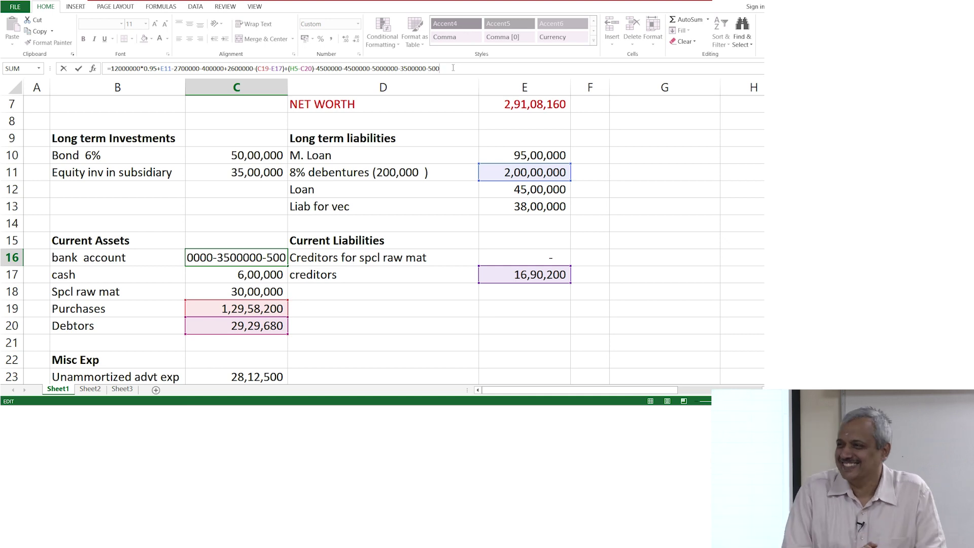
pyautogui.write('00')
pyautogui.press('Return')
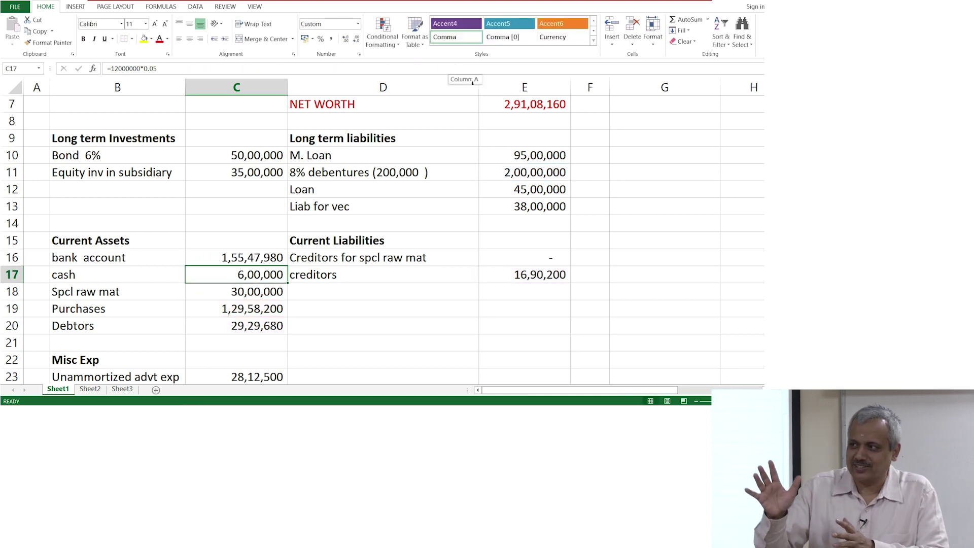
pyautogui.scroll(-2, 517, 234)
pyautogui.scroll(1, 517, 233)
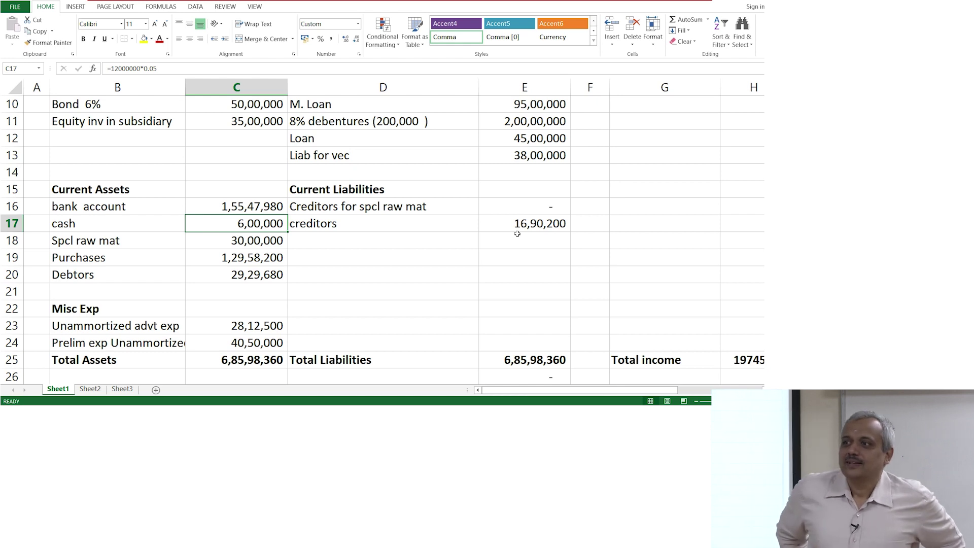
pyautogui.scroll(2, 517, 234)
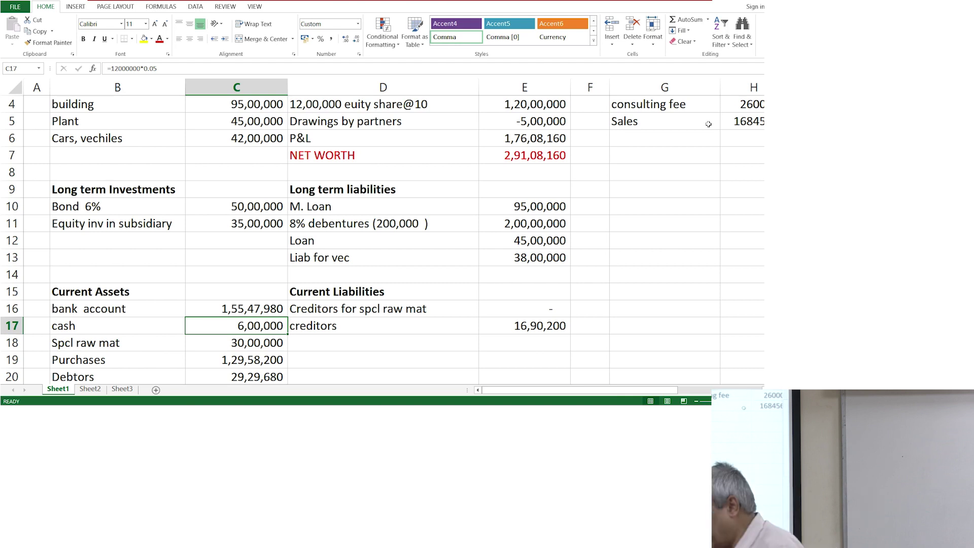
pyautogui.click(676, 253)
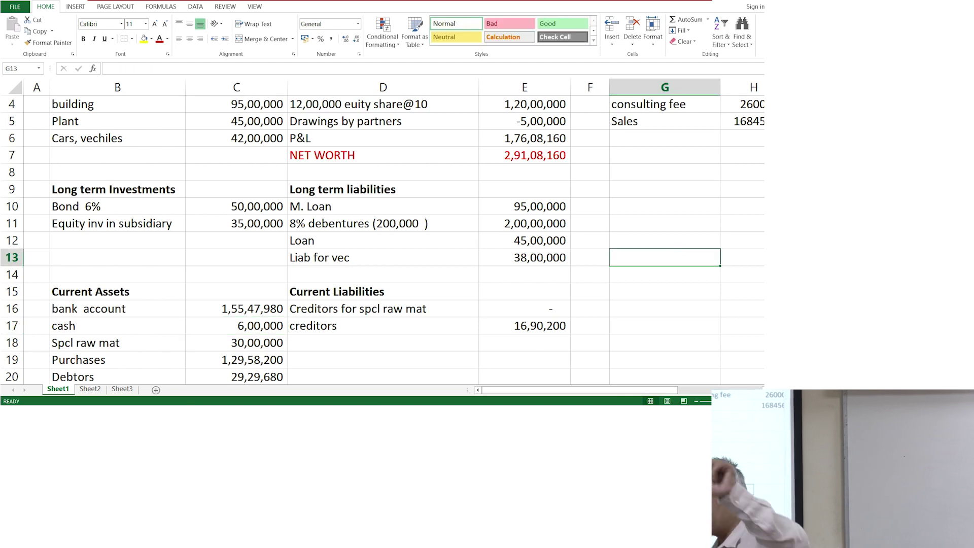